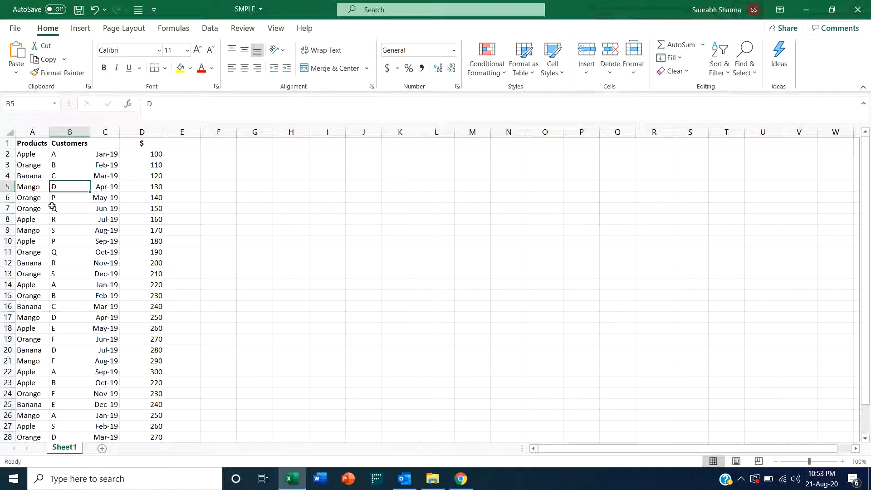
- Inspect the product, customer, date and amount cells across the data table's columns
{"action": "left_click", "coordinate": [36, 186]}
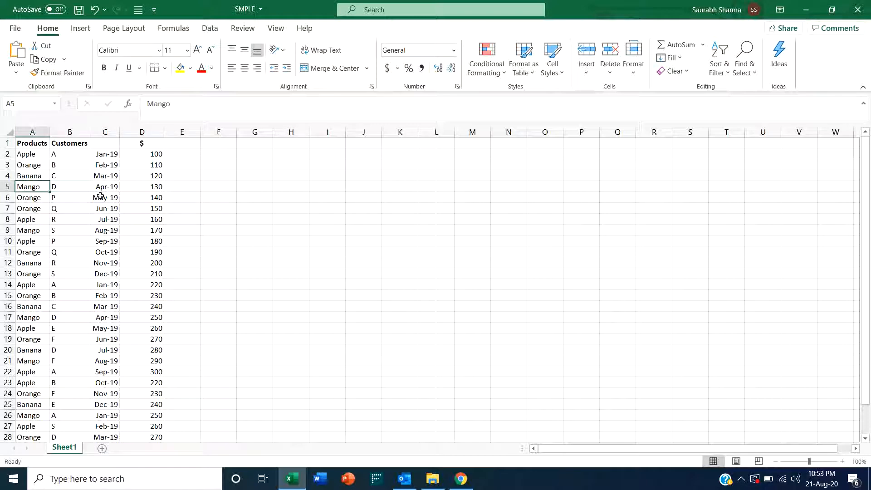
{"action": "left_click", "coordinate": [69, 186]}
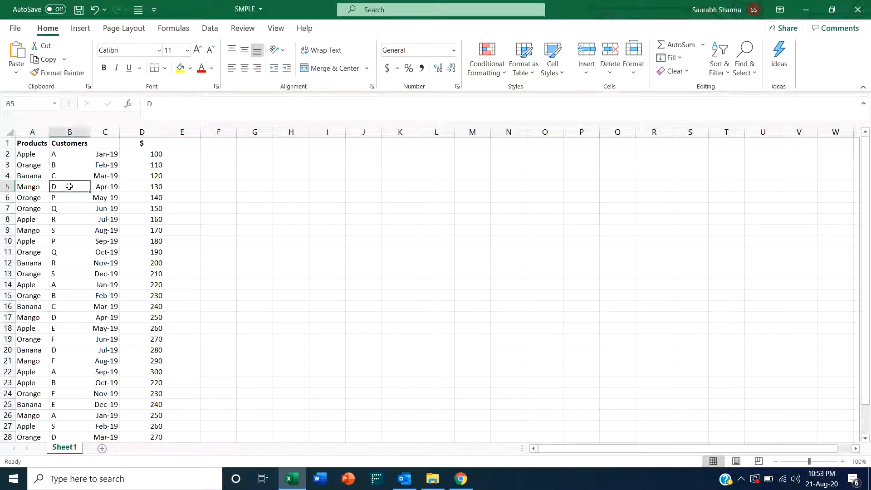
{"action": "left_click", "coordinate": [113, 187]}
{"action": "left_click", "coordinate": [146, 188]}
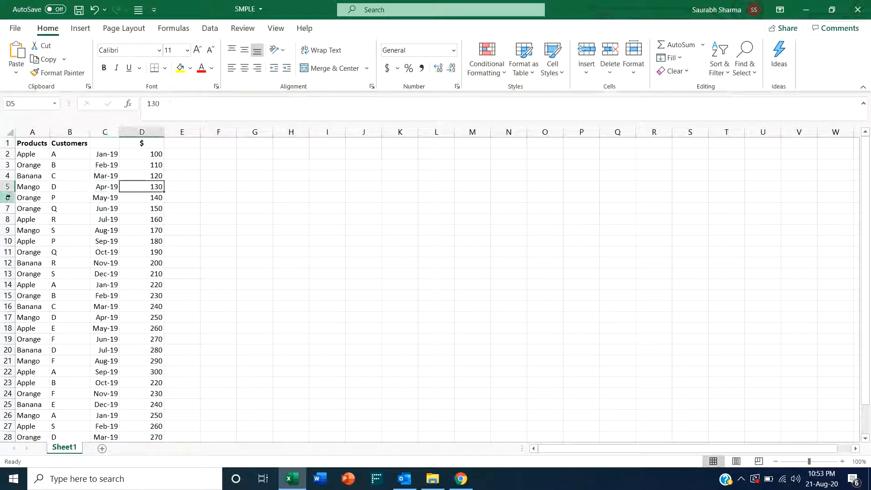
{"action": "left_click", "coordinate": [33, 185]}
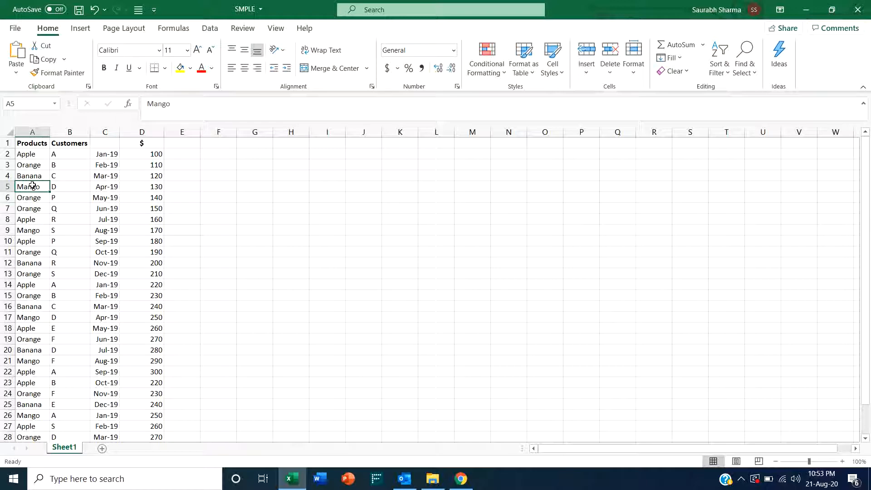
{"action": "key", "text": "Up"}
{"action": "key", "text": "Up"}
{"action": "key", "text": "Up"}
{"action": "key", "text": "Up"}
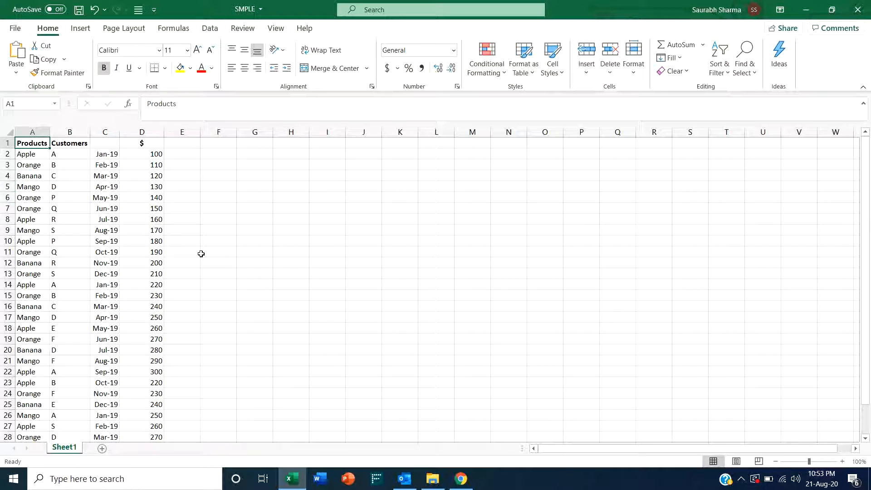
{"action": "key", "text": "Right"}
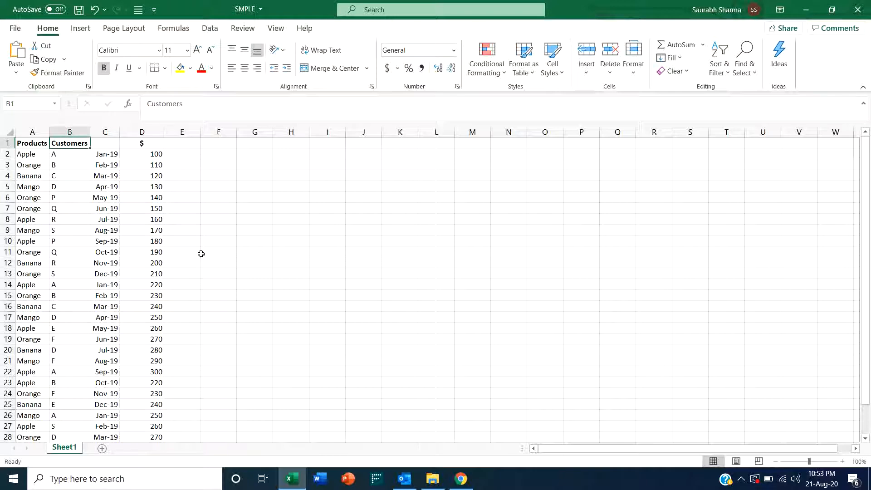
{"action": "key", "text": "Right"}
{"action": "key", "text": "Down"}
{"action": "key", "text": "Down"}
{"action": "key", "text": "Down"}
{"action": "key", "text": "Down"}
{"action": "key", "text": "Down"}
{"action": "key", "text": "Down"}
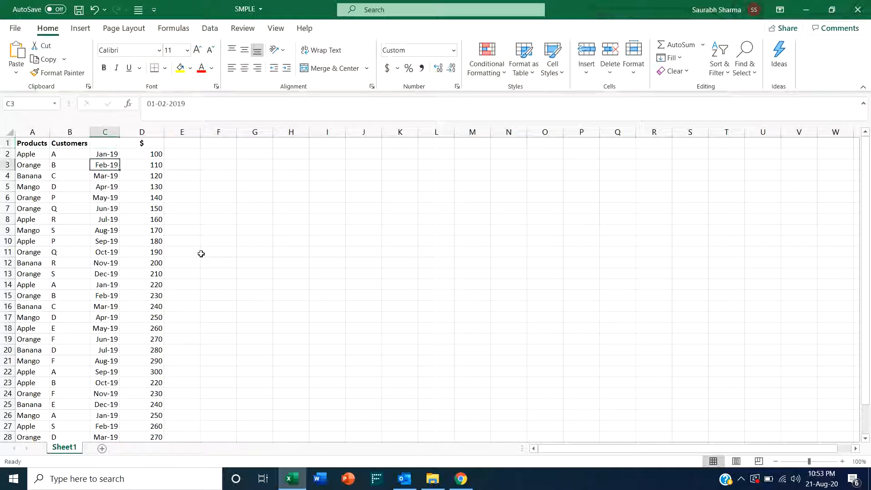
- Inspect the header row cells above each data column, especially above the dates
{"action": "key", "text": "Up"}
{"action": "key", "text": "Up"}
{"action": "key", "text": "Up"}
{"action": "key", "text": "Up"}
{"action": "key", "text": "Up"}
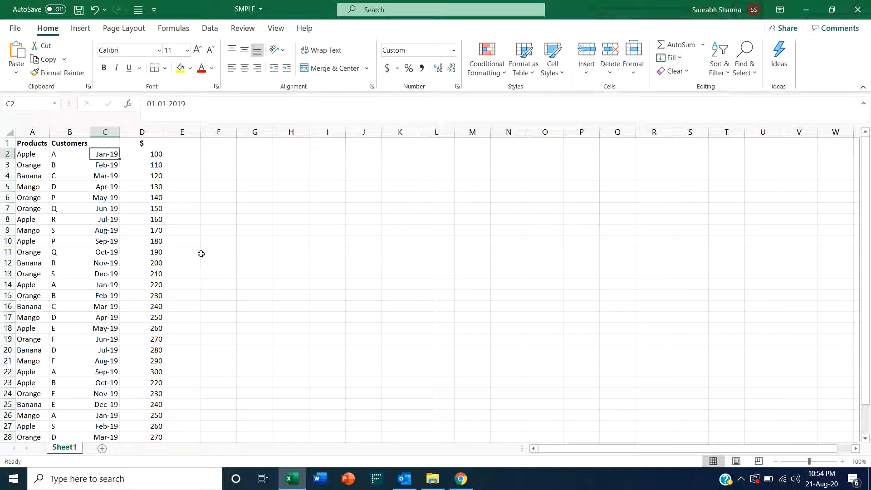
{"action": "key", "text": "Left"}
{"action": "key", "text": "Left"}
{"action": "key", "text": "Right"}
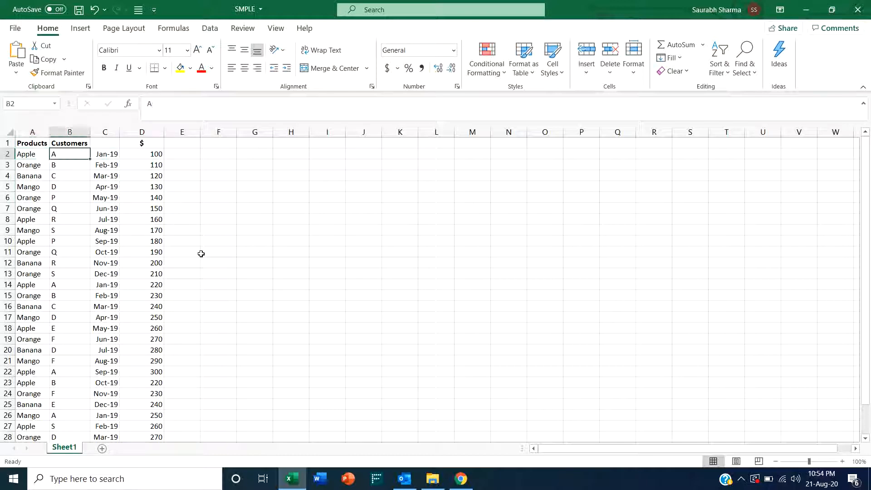
{"action": "key", "text": "Right"}
{"action": "key", "text": "Right"}
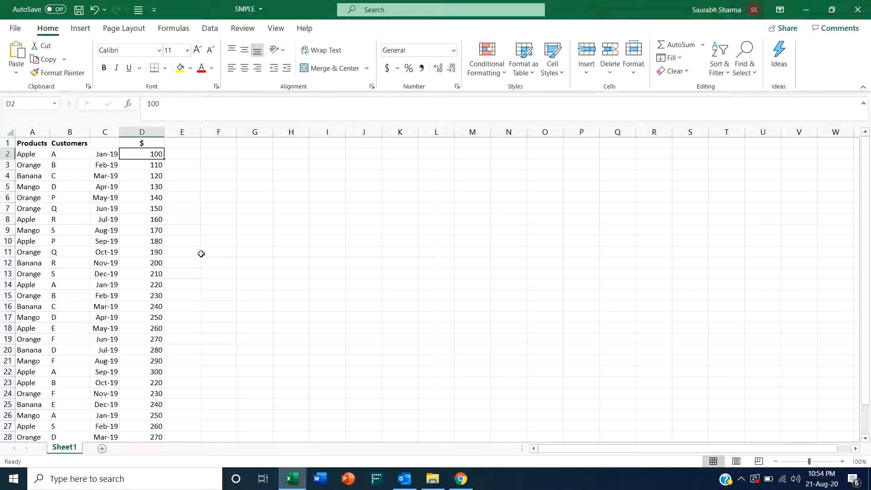
{"action": "key", "text": "Left"}
{"action": "key", "text": "Left"}
{"action": "key", "text": "Left"}
{"action": "key", "text": "Right"}
{"action": "key", "text": "Right"}
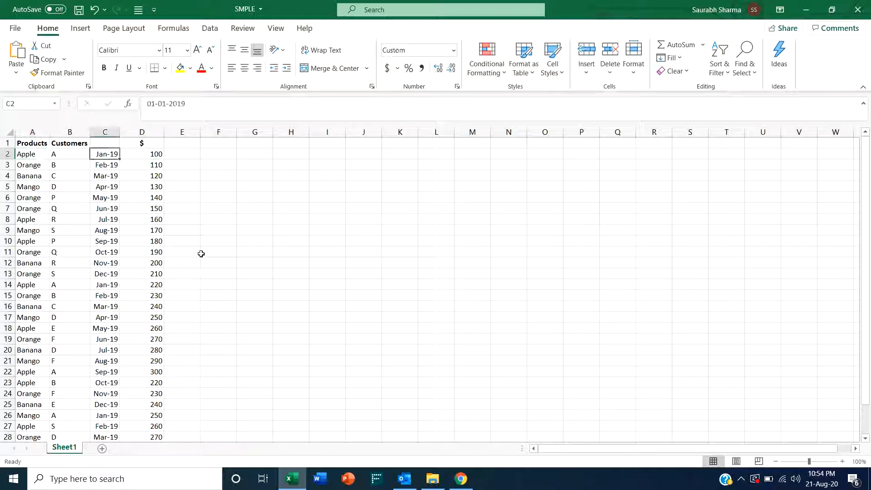
{"action": "key", "text": "Up"}
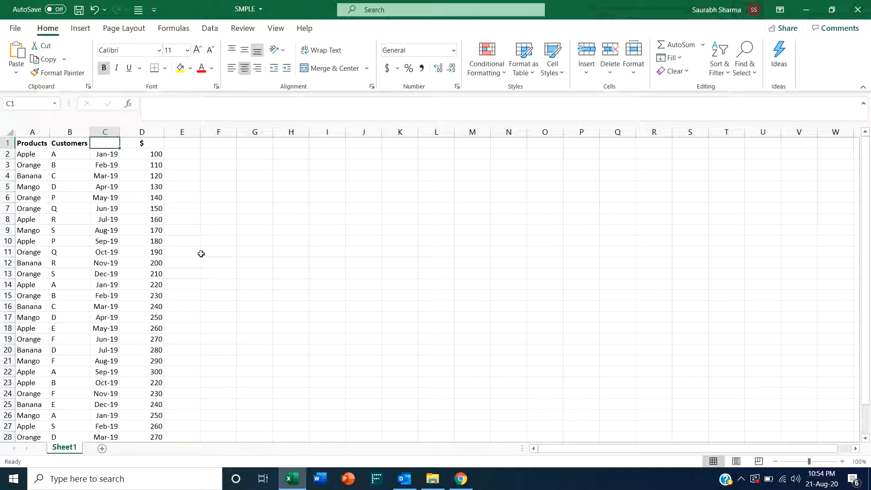
{"action": "key", "text": "Down"}
{"action": "key", "text": "Down"}
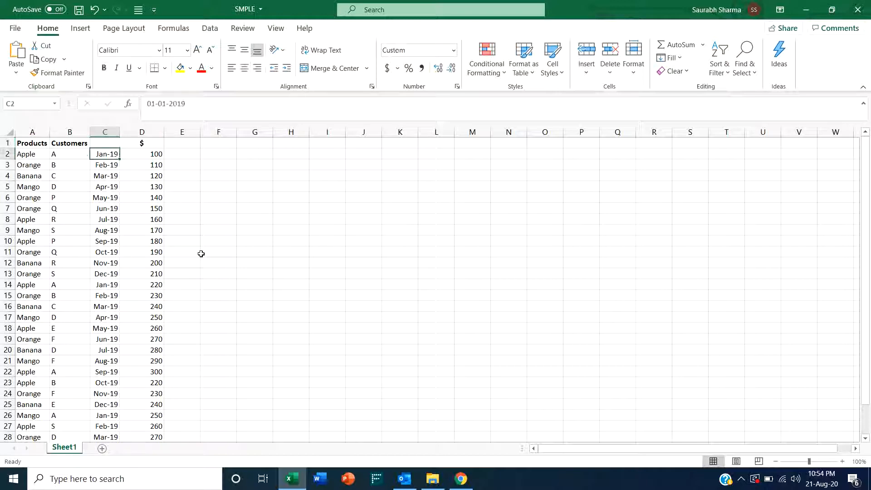
{"action": "key", "text": "Left"}
{"action": "key", "text": "Left"}
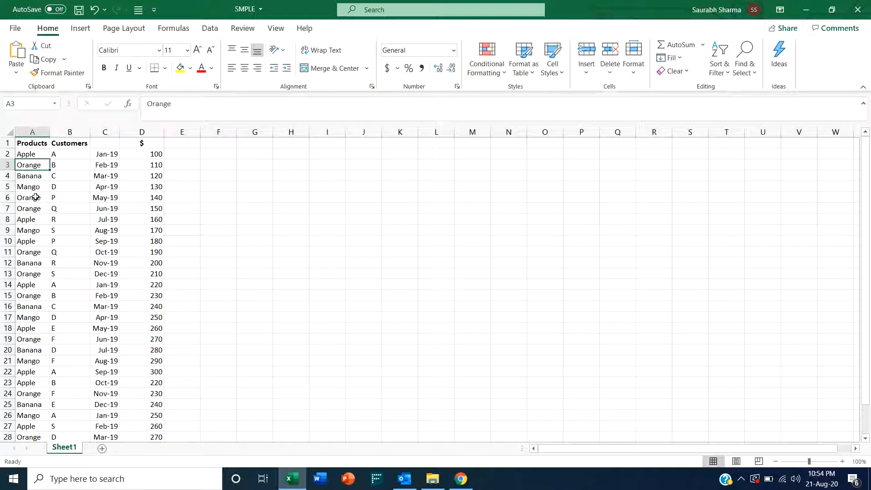
- Try to create a PivotTable from the data range, placed at cell F1 on the existing worksheet
{"action": "left_click", "coordinate": [38, 144]}
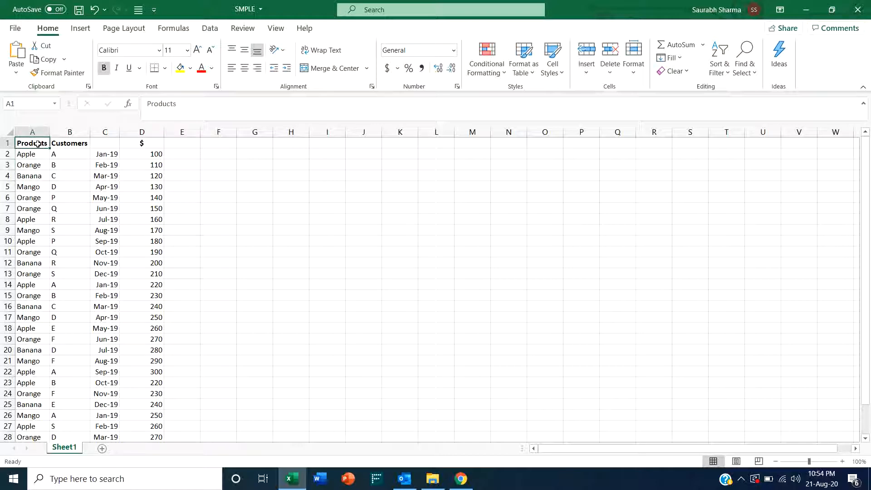
{"action": "left_click", "coordinate": [82, 30]}
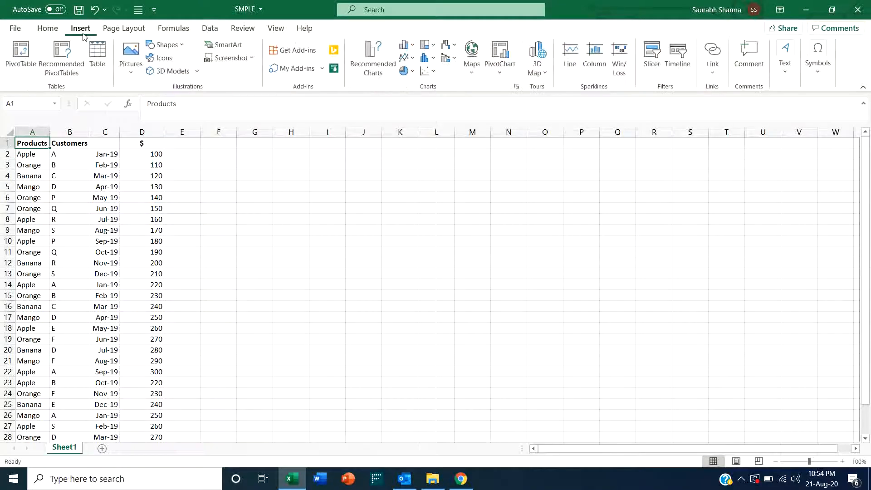
{"action": "left_click", "coordinate": [22, 58]}
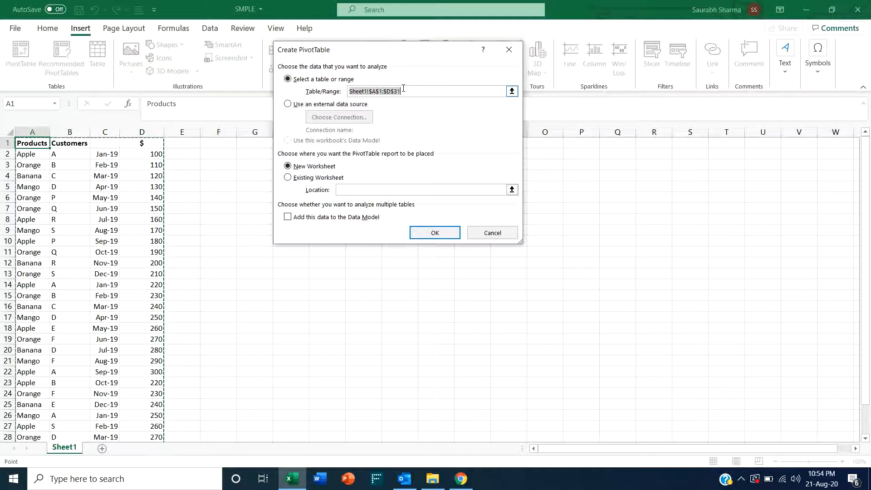
{"action": "left_click", "coordinate": [308, 180]}
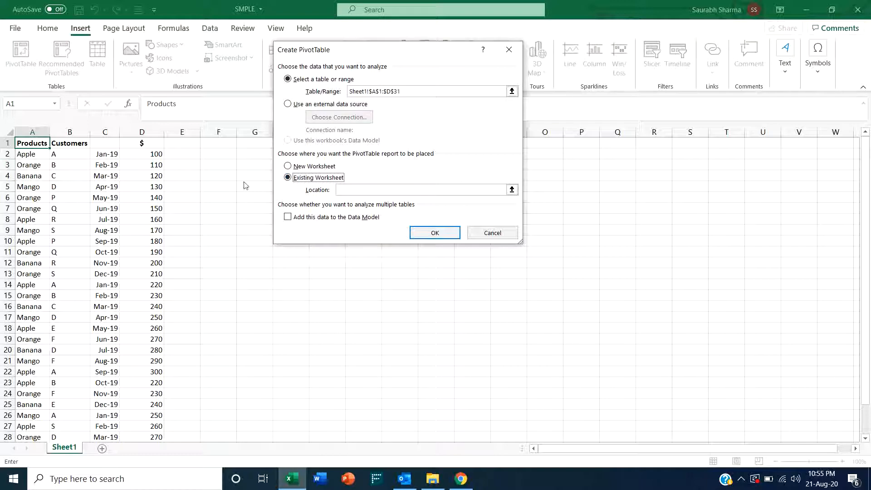
{"action": "left_click", "coordinate": [346, 191]}
{"action": "left_click", "coordinate": [225, 145]}
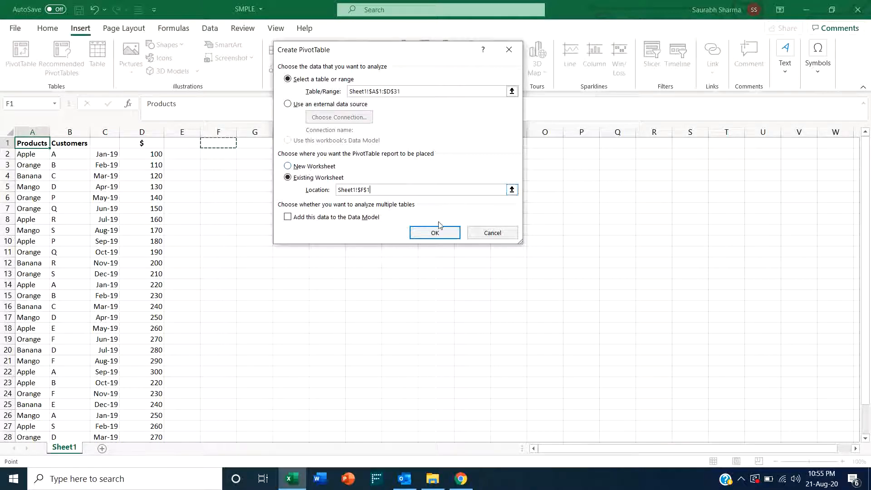
{"action": "left_click", "coordinate": [439, 234]}
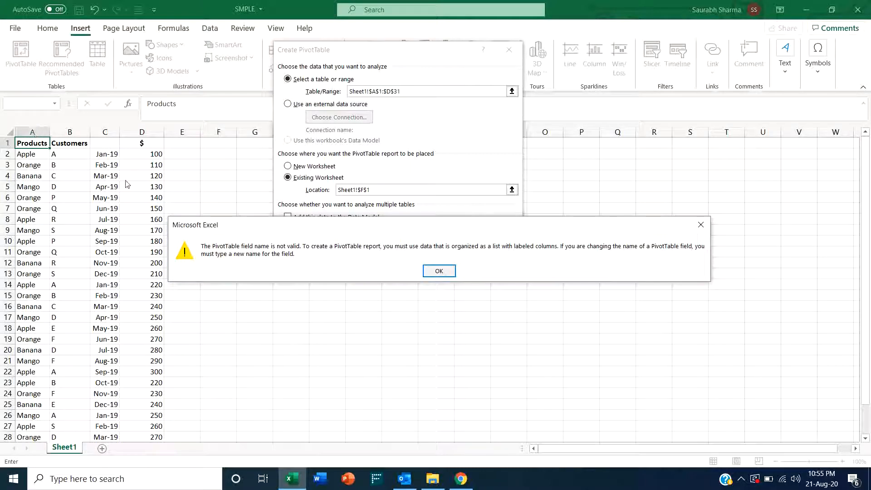
{"action": "left_click", "coordinate": [451, 272]}
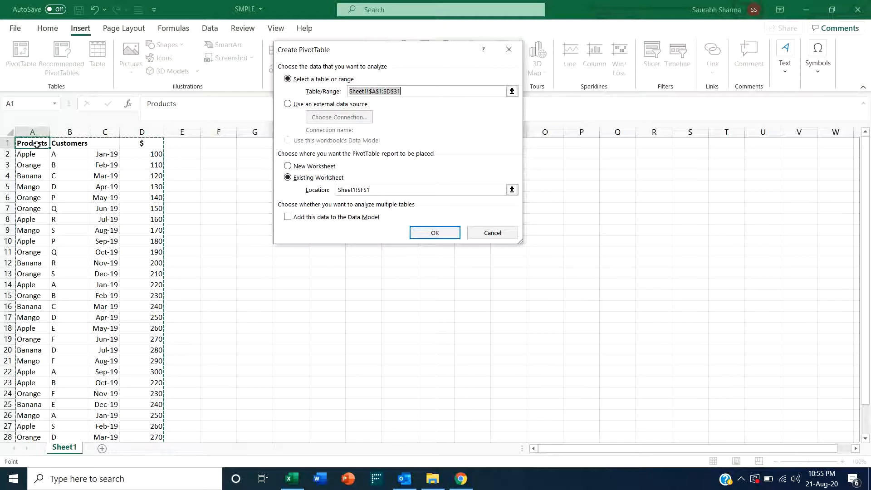
- Inspect the header cells of the source range and close the PivotTable dialog
{"action": "left_click", "coordinate": [77, 147]}
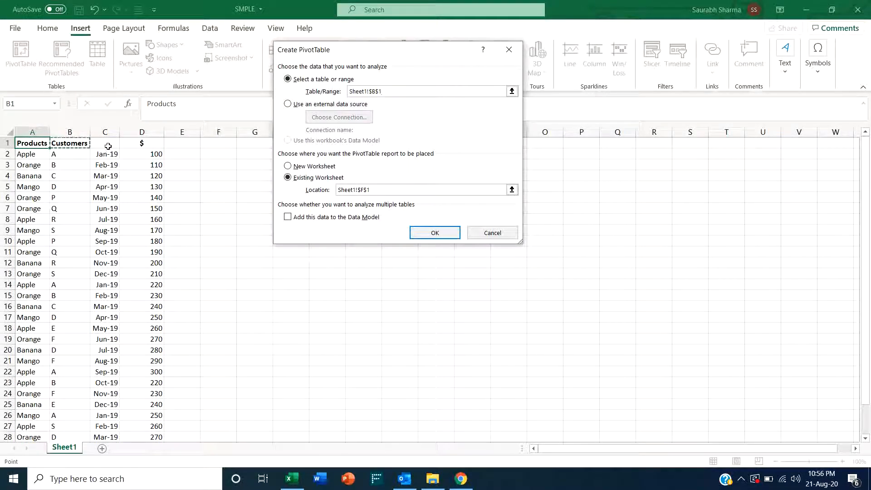
{"action": "left_click", "coordinate": [146, 146]}
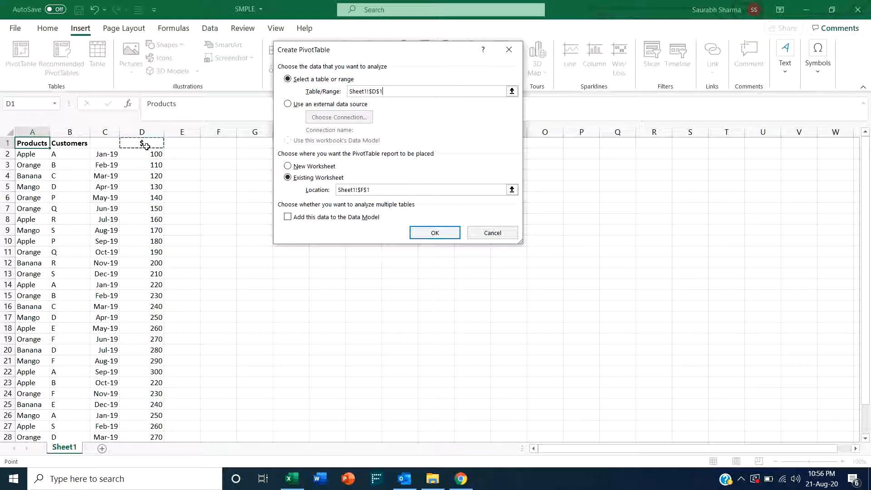
{"action": "key", "text": "Escape"}
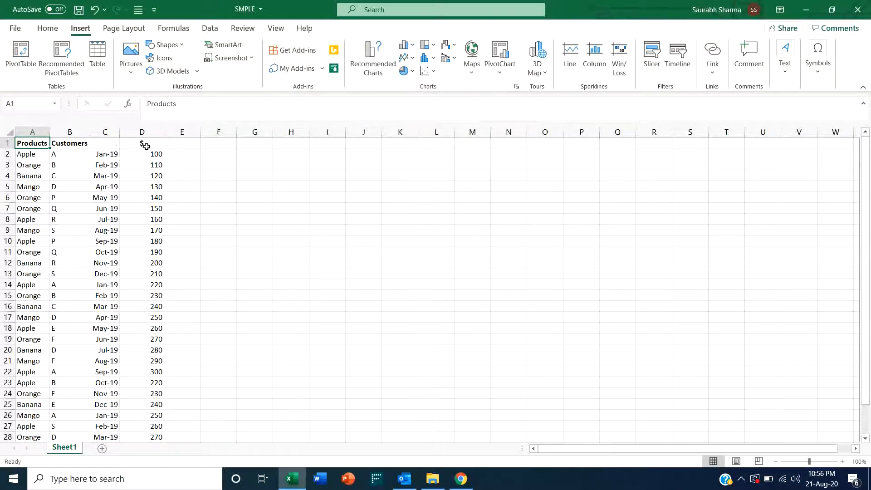
- Hide the date column C
{"action": "left_click", "coordinate": [104, 133]}
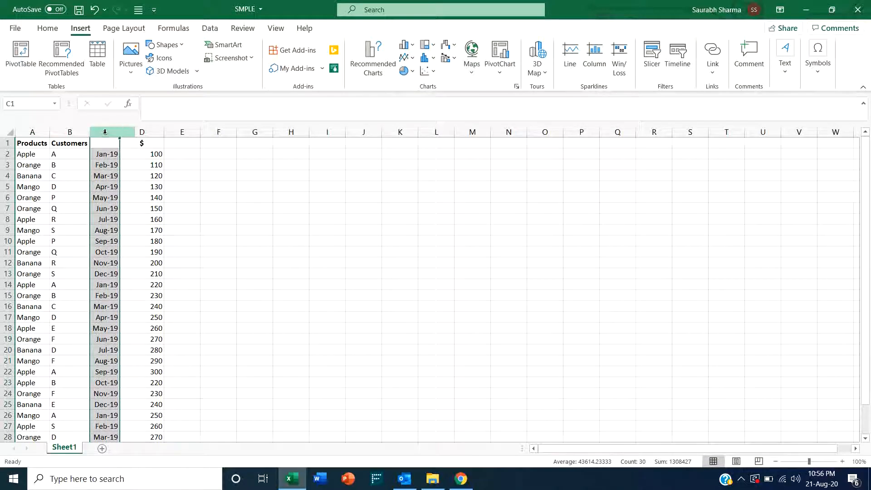
{"action": "key", "text": "ctrl+0"}
{"action": "left_click", "coordinate": [31, 144]}
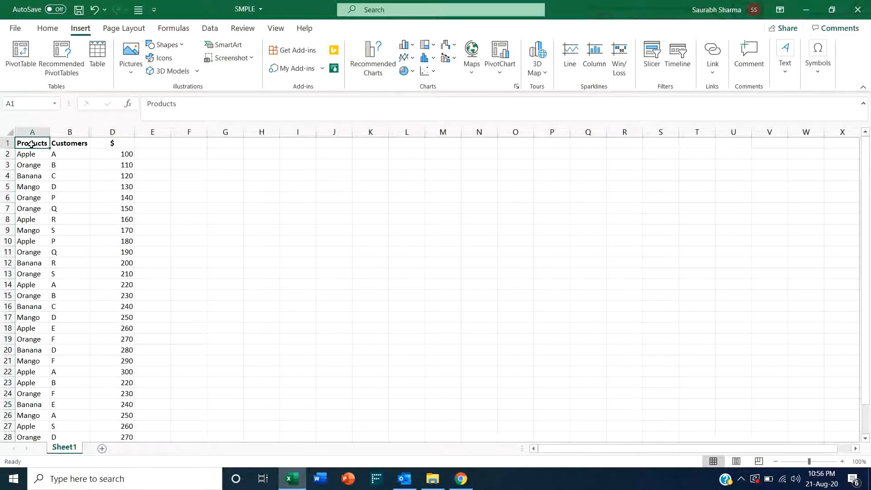
- Try again to create a PivotTable at F1 on the existing worksheet, then cancel the dialog
{"action": "left_click", "coordinate": [23, 56]}
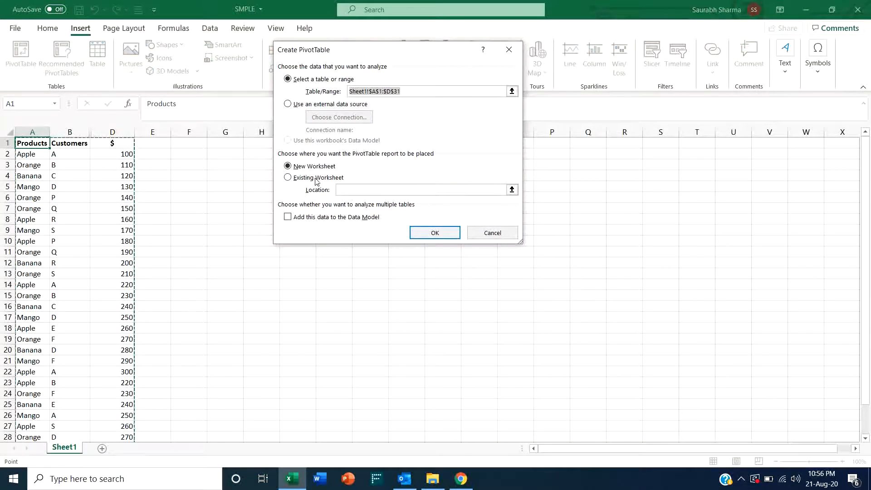
{"action": "left_click", "coordinate": [317, 179]}
{"action": "left_click", "coordinate": [187, 144]}
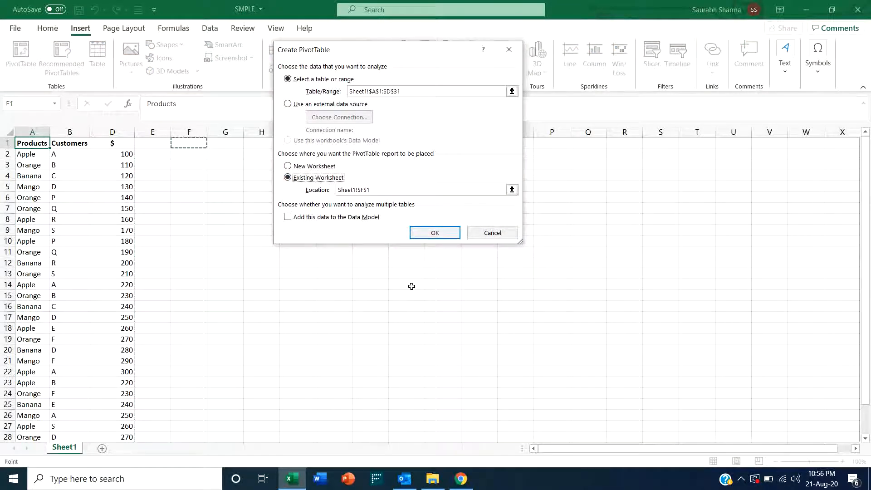
{"action": "left_click", "coordinate": [432, 233]}
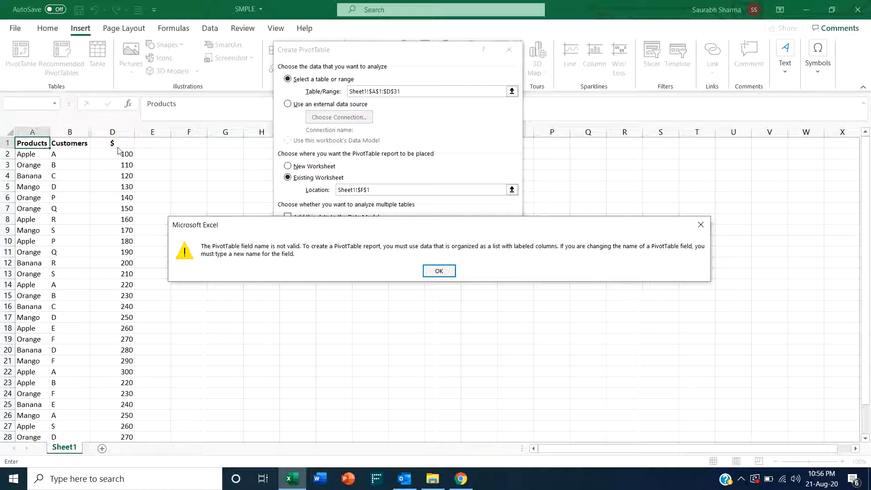
{"action": "left_click", "coordinate": [440, 271]}
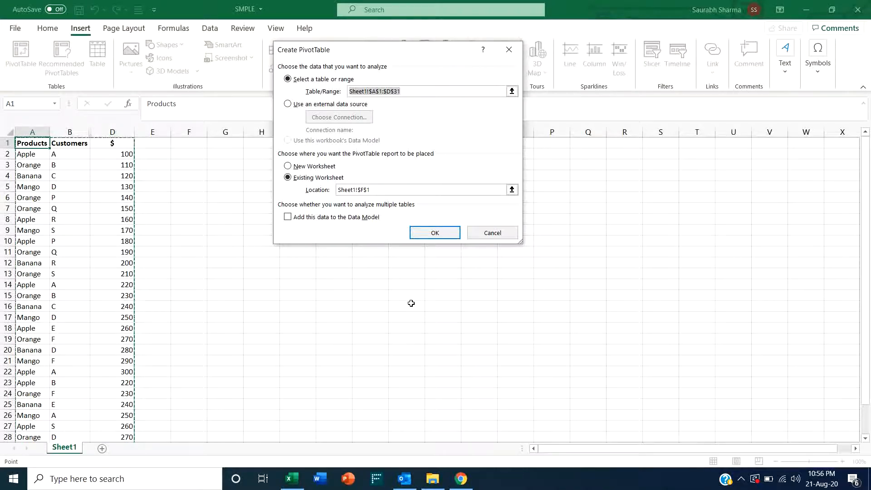
{"action": "left_click", "coordinate": [496, 240]}
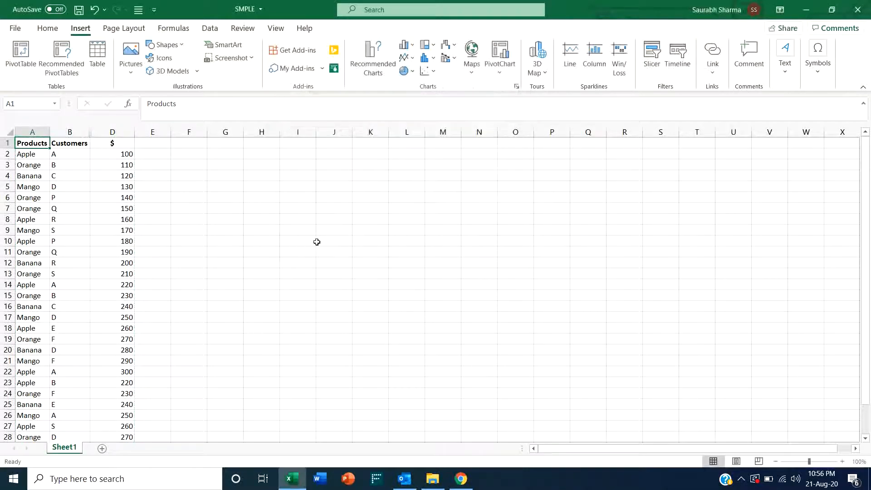
- Unhide the date column and give it the header Month in cell C1
{"action": "double_click", "coordinate": [92, 132]}
{"action": "left_click", "coordinate": [106, 145]}
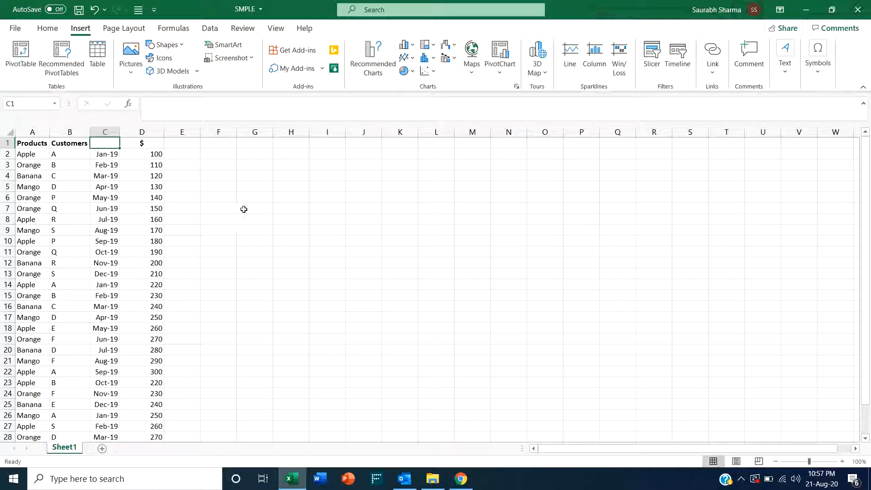
{"action": "type", "text": "Month"}
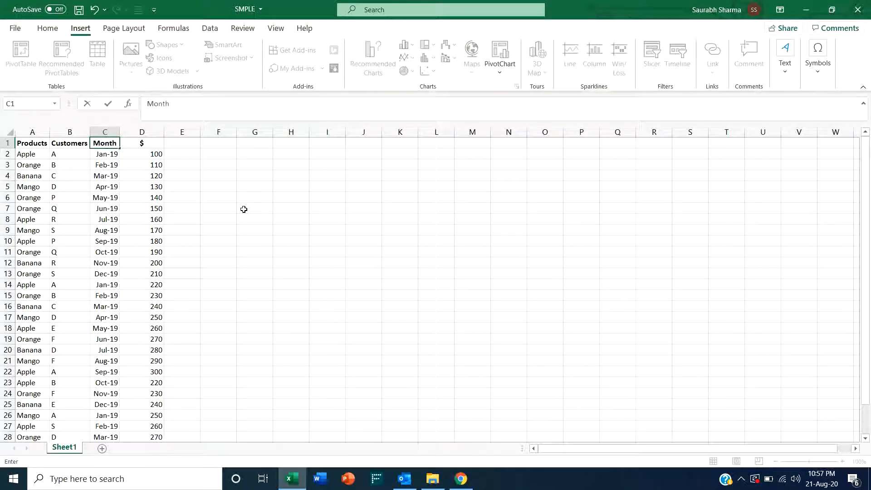
{"action": "key", "text": "Return"}
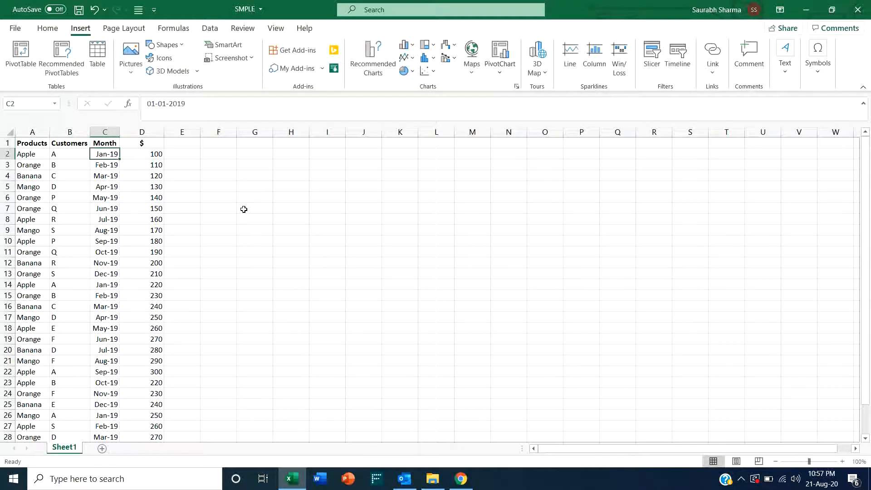
{"action": "key", "text": "Up"}
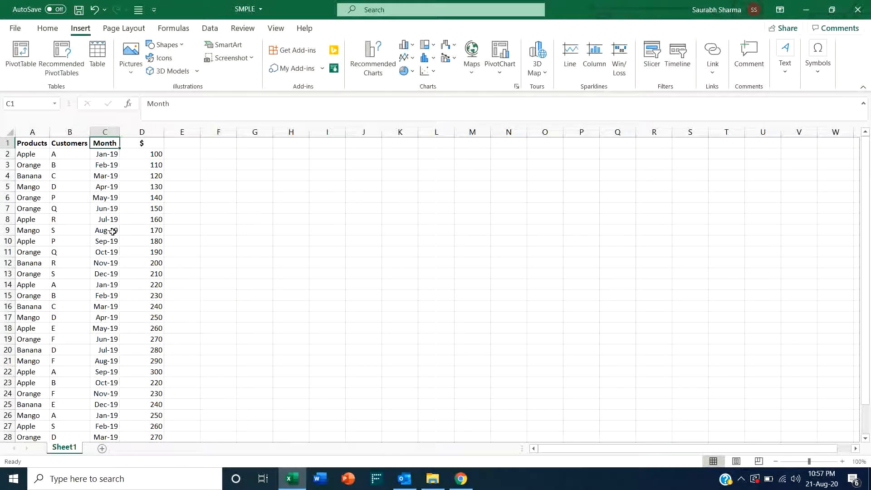
- Create a PivotTable from the data range, placing it at cell F1 on the existing worksheet
{"action": "left_click", "coordinate": [32, 144]}
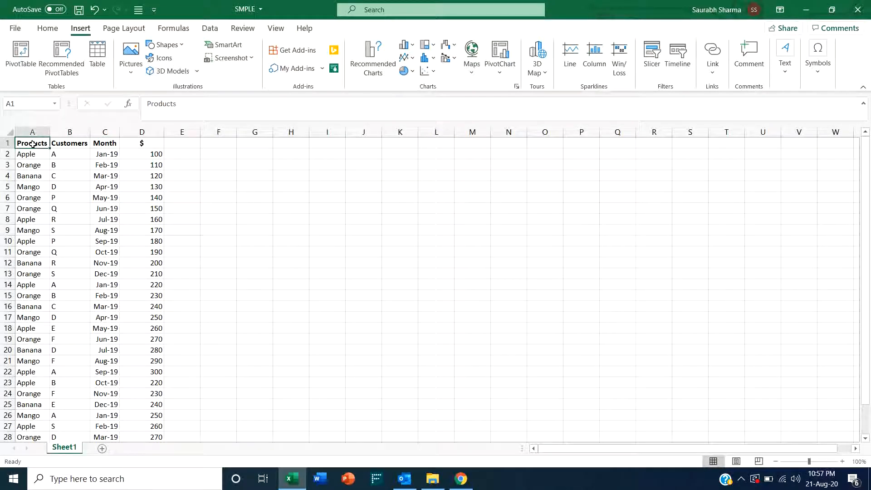
{"action": "left_click", "coordinate": [26, 63]}
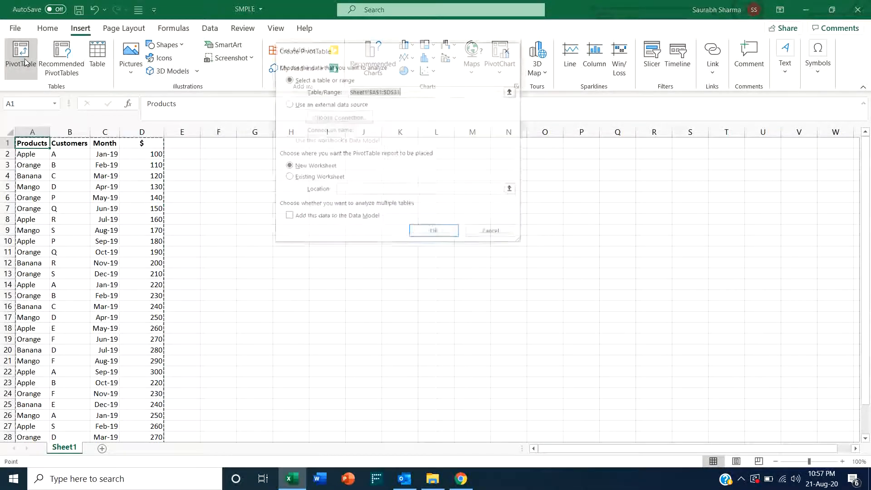
{"action": "left_click", "coordinate": [309, 179]}
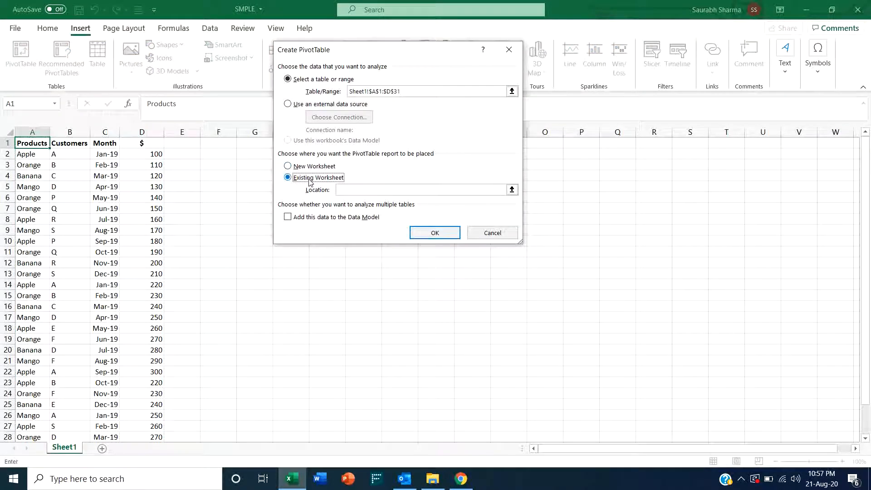
{"action": "left_click", "coordinate": [226, 145]}
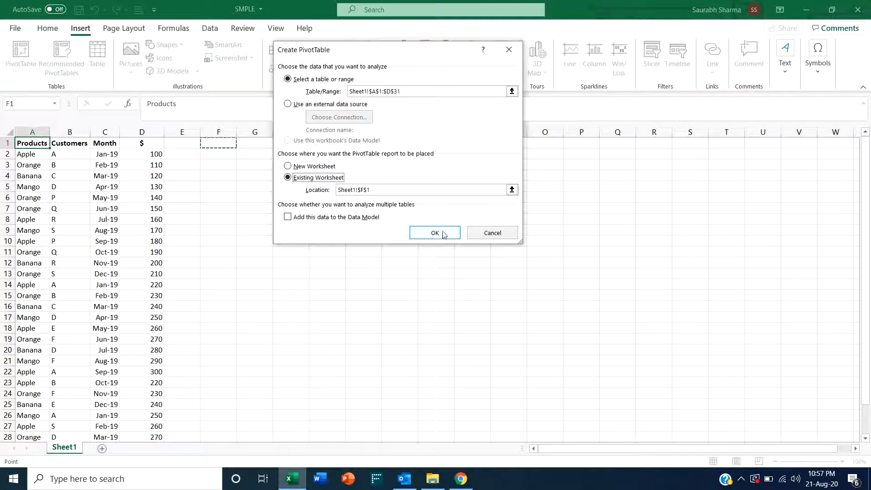
{"action": "left_click", "coordinate": [444, 234]}
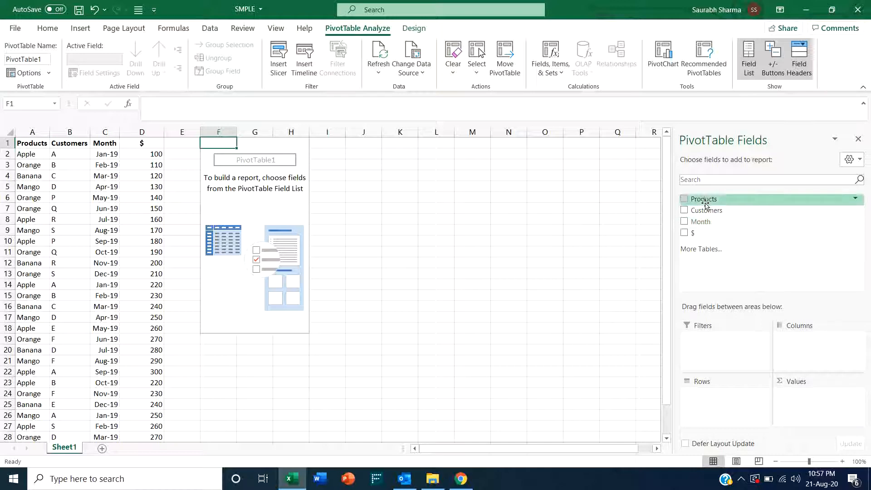
- Add the Products field to the PivotTable rows
{"action": "left_click_drag", "start_coordinate": [703, 201], "coordinate": [723, 406]}
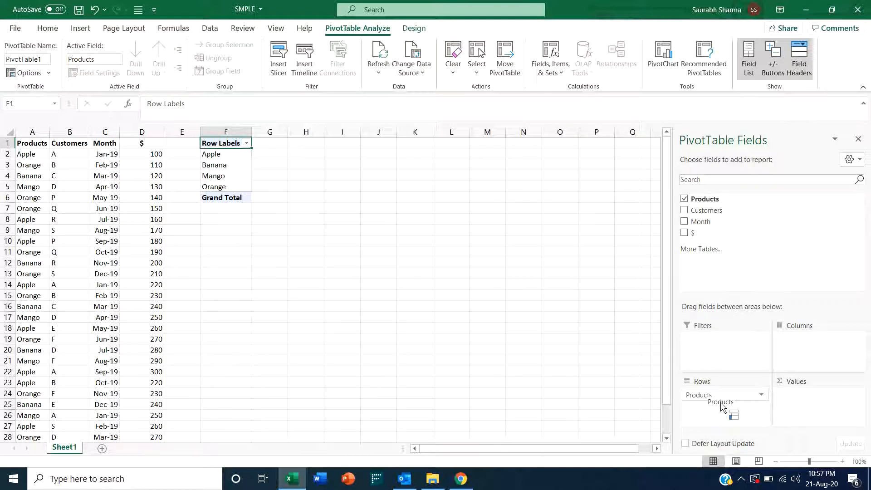
{"action": "left_click", "coordinate": [226, 154]}
{"action": "left_click", "coordinate": [227, 165]}
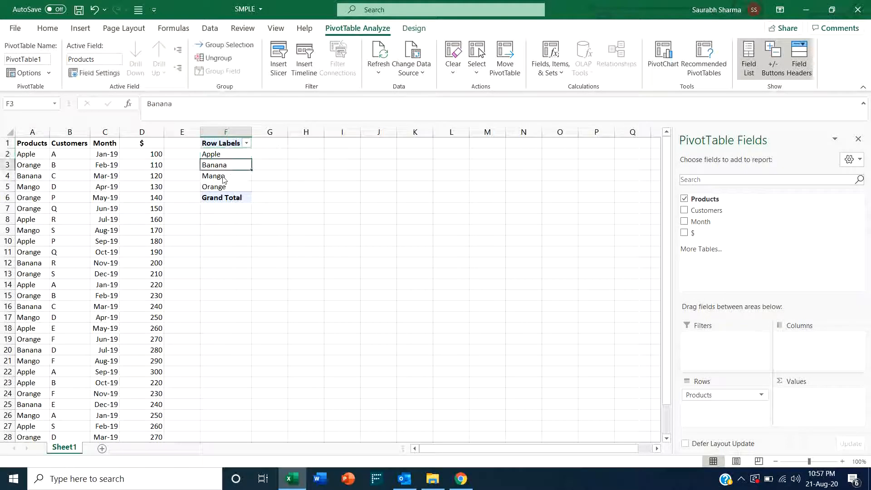
{"action": "left_click", "coordinate": [223, 176]}
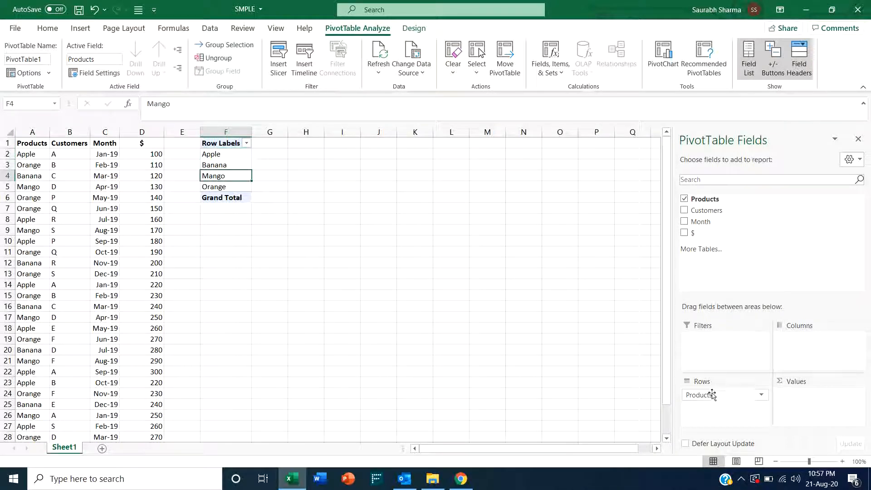
- Add the Customers field to the PivotTable column labels
{"action": "right_click", "coordinate": [711, 203]}
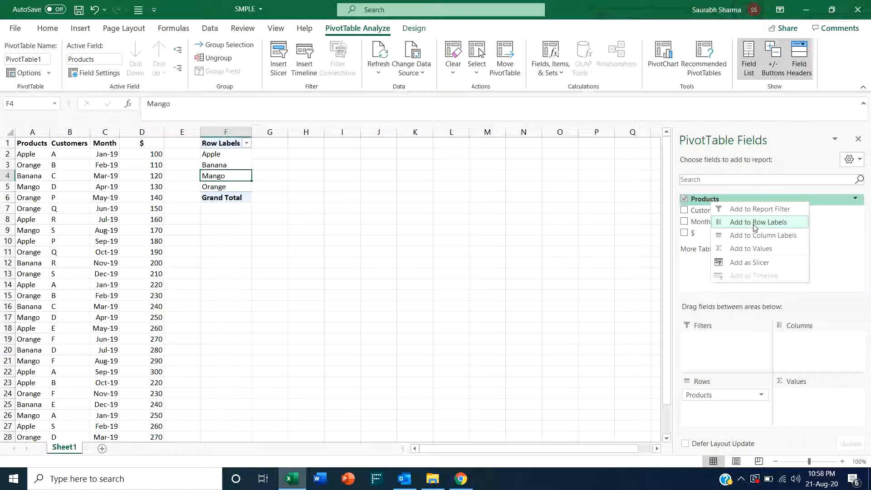
{"action": "left_click", "coordinate": [699, 212]}
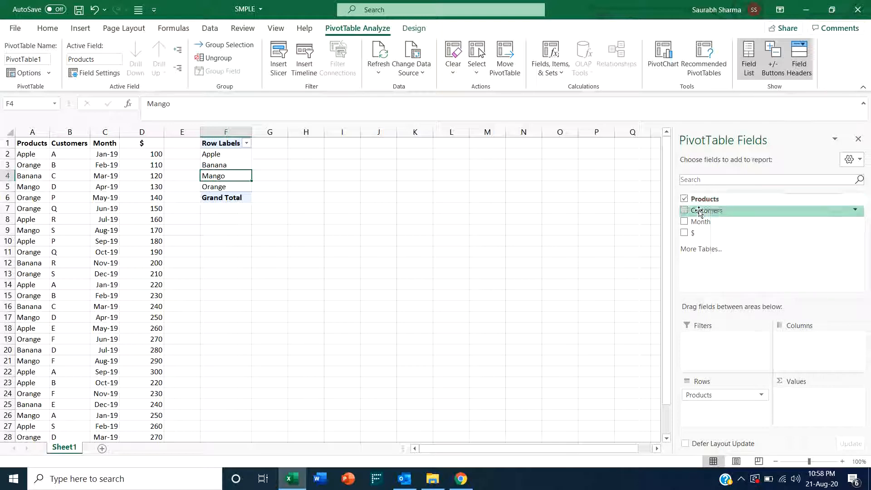
{"action": "right_click", "coordinate": [699, 211]}
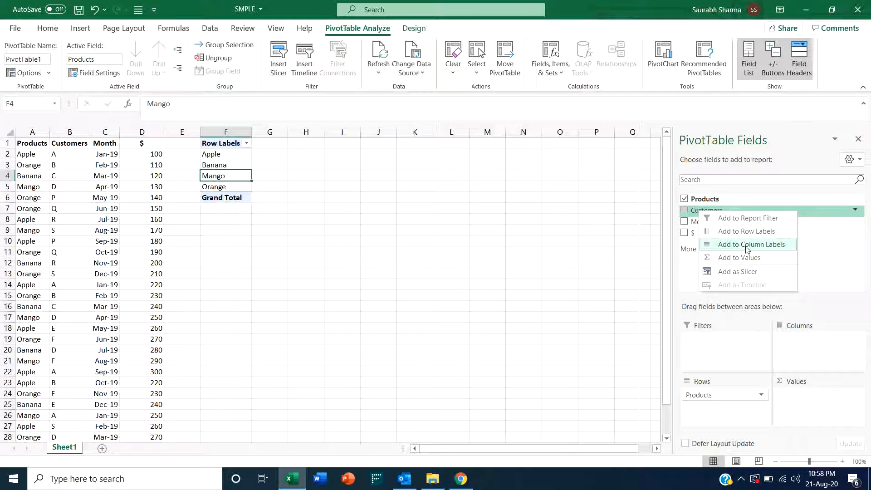
{"action": "left_click", "coordinate": [747, 245]}
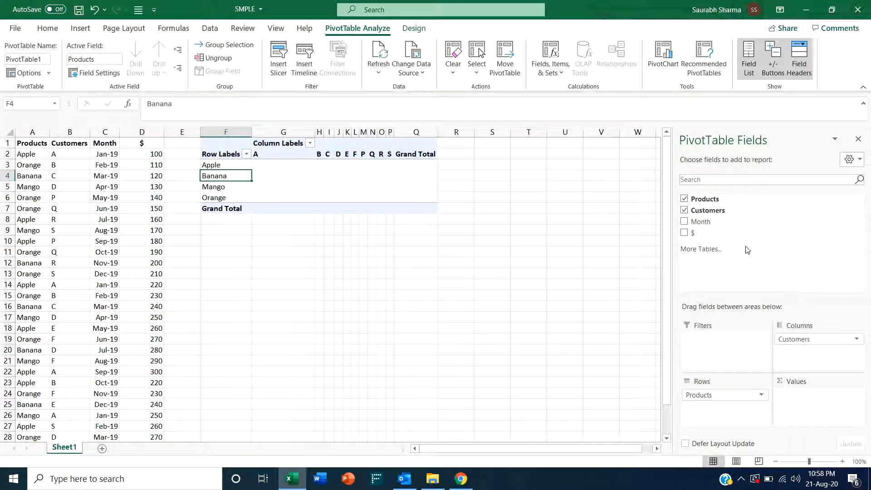
- Browse the PivotTable's row labels and column labels cell by cell
{"action": "left_click", "coordinate": [225, 167]}
{"action": "key", "text": "Down"}
{"action": "key", "text": "Down"}
{"action": "key", "text": "Down"}
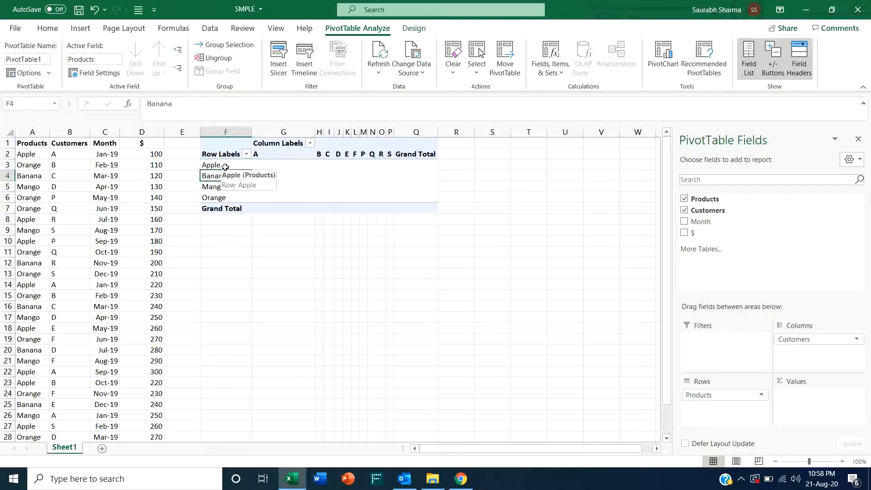
{"action": "key", "text": "Up"}
{"action": "key", "text": "Up"}
{"action": "key", "text": "Up"}
{"action": "key", "text": "Up"}
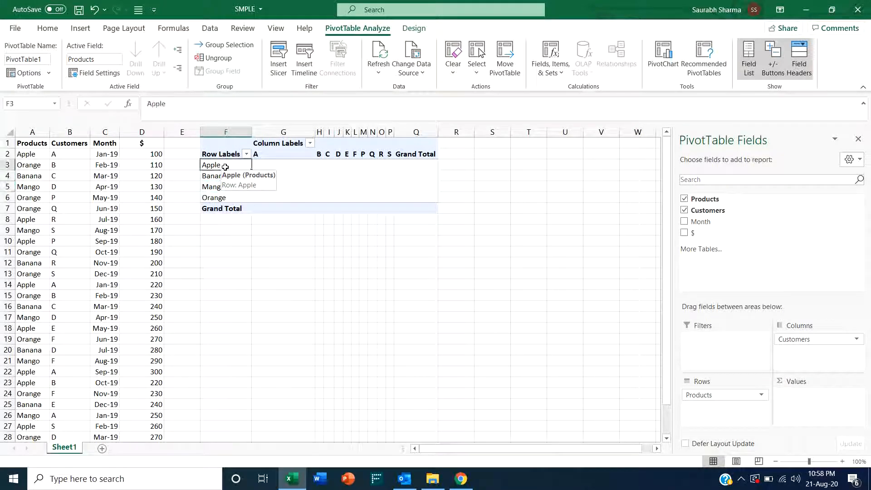
{"action": "key", "text": "Right"}
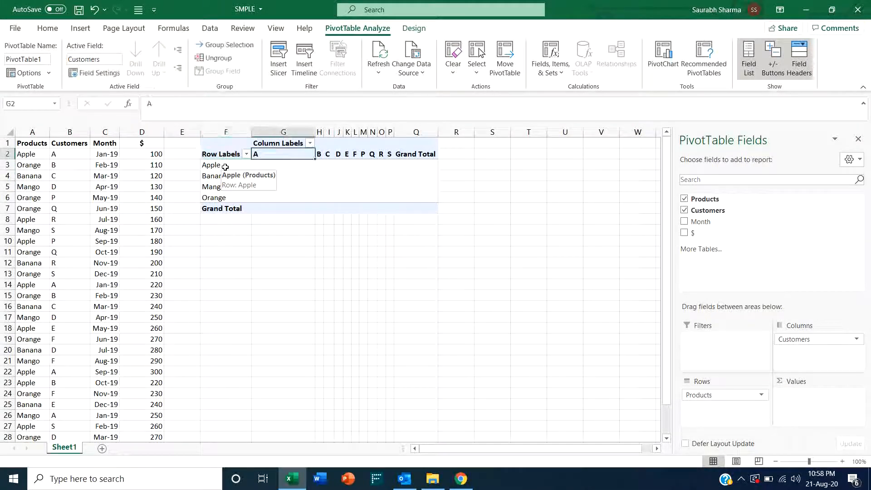
{"action": "key", "text": "Right"}
{"action": "key", "text": "Right"}
{"action": "key", "text": "Right"}
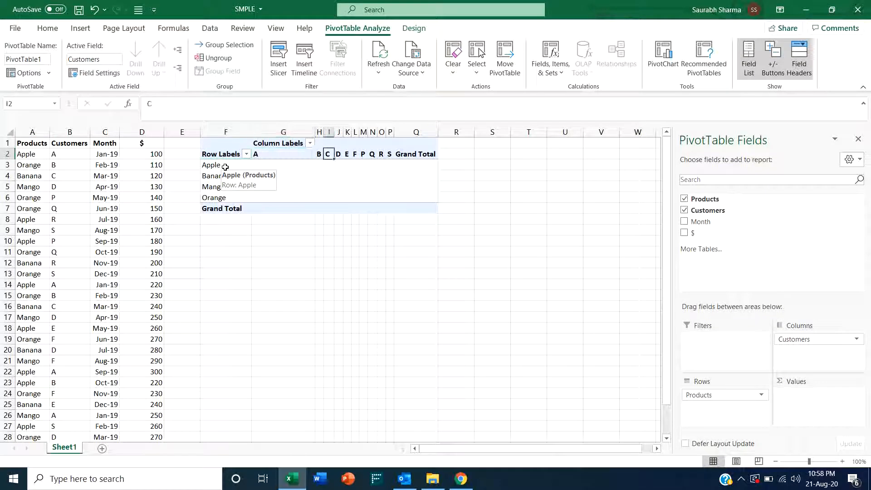
{"action": "key", "text": "Left"}
{"action": "key", "text": "Left"}
{"action": "key", "text": "Left"}
{"action": "key", "text": "Left"}
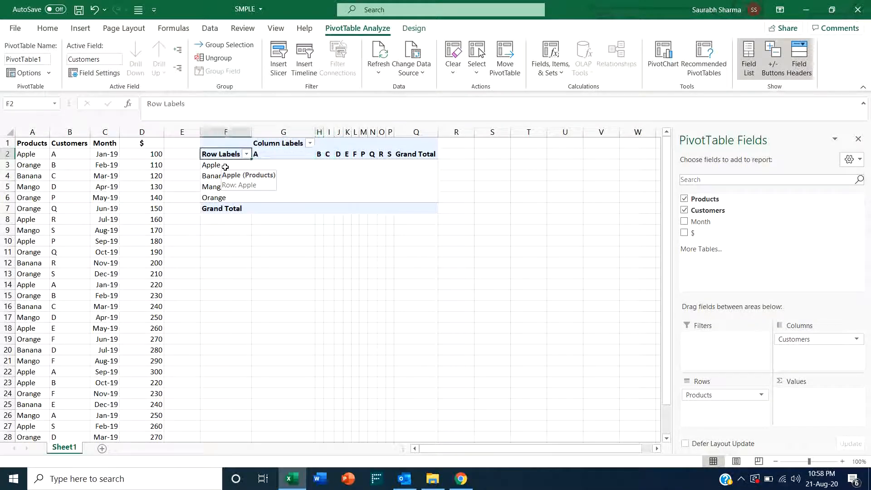
{"action": "key", "text": "Right"}
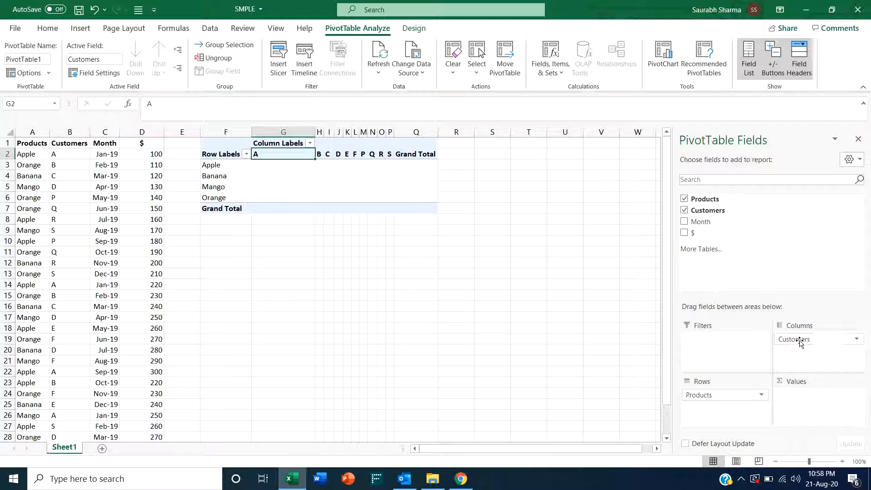
- Swap the layout so Customers are rows and Products are columns
{"action": "left_click_drag", "start_coordinate": [800, 343], "coordinate": [739, 422]}
{"action": "left_click_drag", "start_coordinate": [713, 395], "coordinate": [807, 356]}
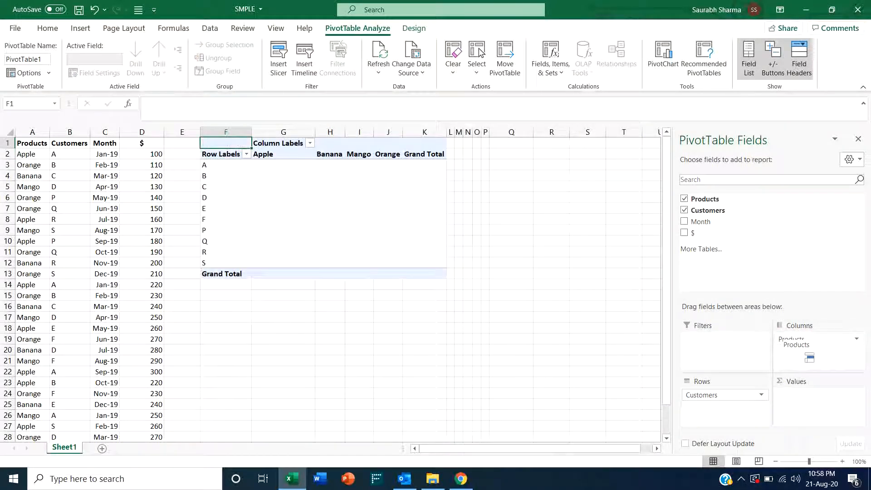
- Browse the customer row labels and product column labels cell by cell
{"action": "left_click", "coordinate": [223, 165]}
{"action": "key", "text": "Down"}
{"action": "key", "text": "Down"}
{"action": "key", "text": "Down"}
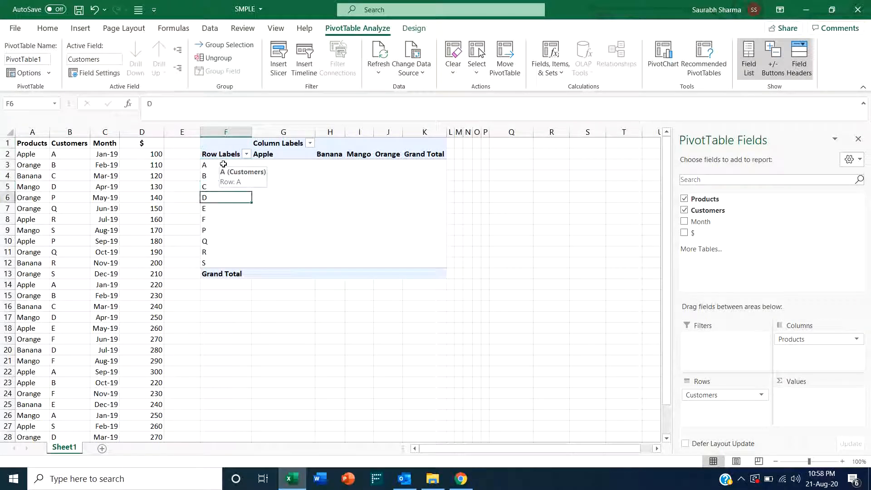
{"action": "key", "text": "Up"}
{"action": "key", "text": "Up"}
{"action": "key", "text": "Up"}
{"action": "key", "text": "Up"}
{"action": "key", "text": "Right"}
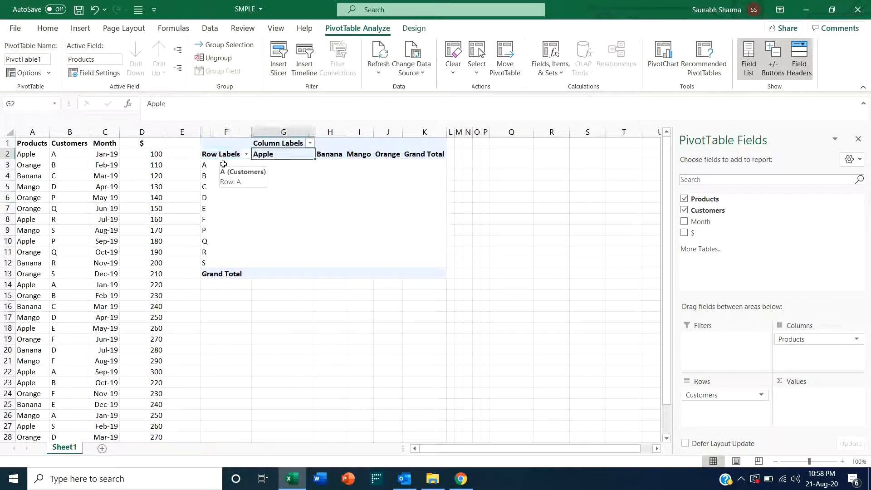
{"action": "key", "text": "Right"}
{"action": "key", "text": "Right"}
{"action": "key", "text": "Right"}
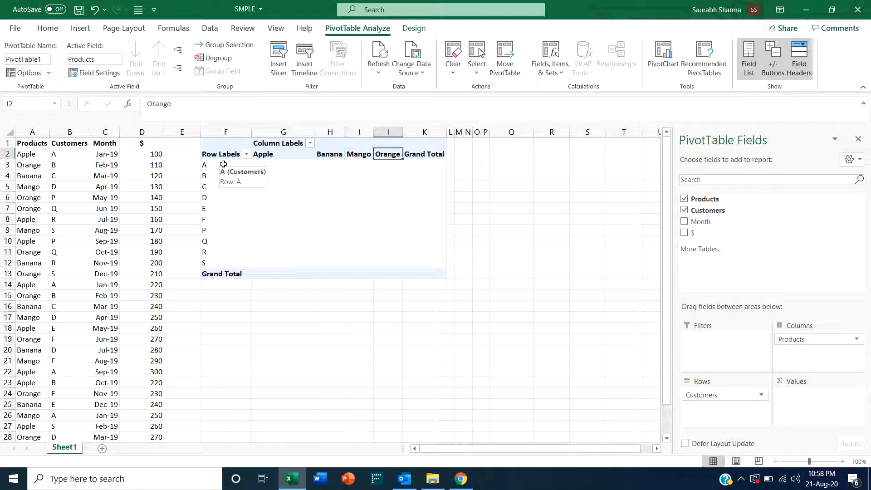
{"action": "key", "text": "Left"}
{"action": "key", "text": "Left"}
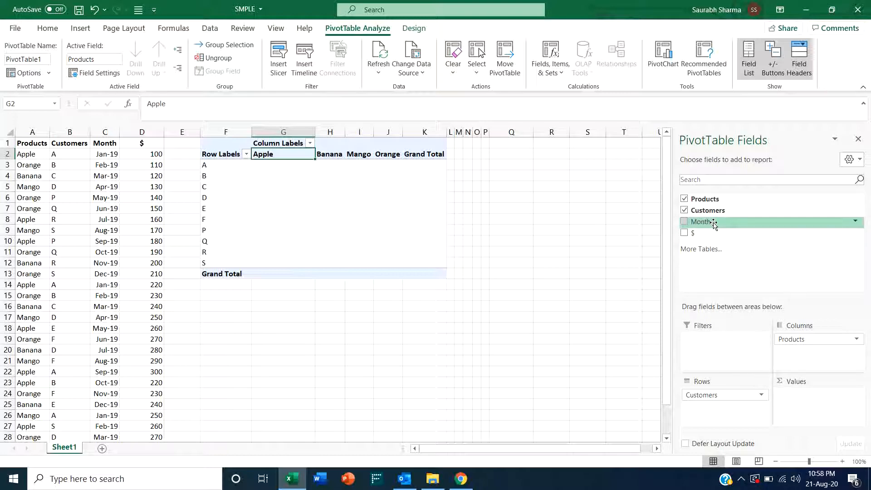
- Add the Month field as a report filter and inspect its month list without changing it
{"action": "left_click_drag", "start_coordinate": [711, 224], "coordinate": [734, 356]}
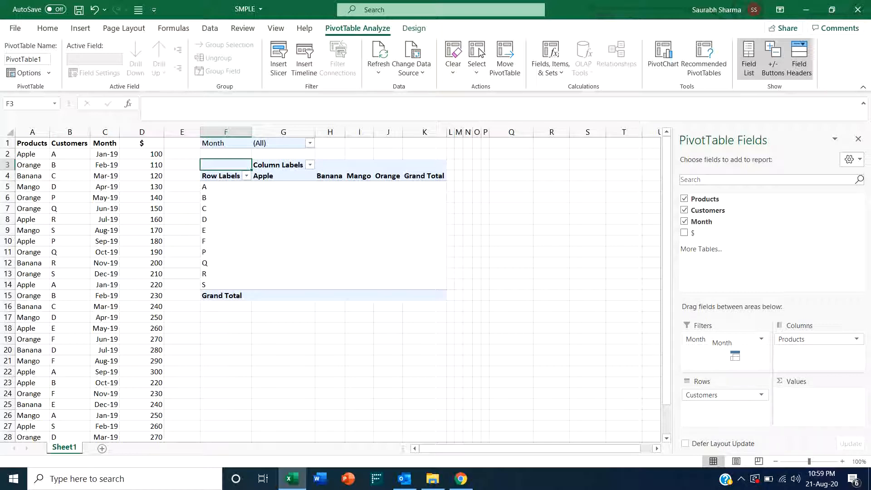
{"action": "left_click_drag", "start_coordinate": [731, 352], "coordinate": [730, 350]}
{"action": "left_click", "coordinate": [311, 144]}
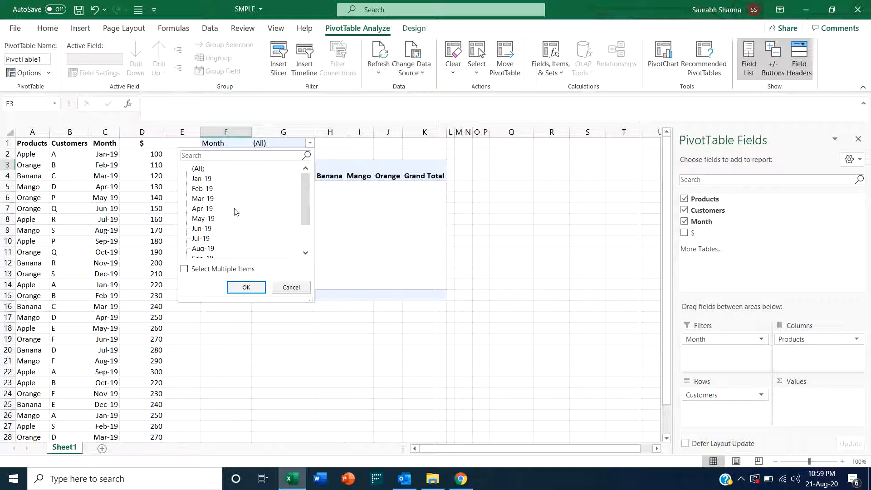
{"action": "left_click", "coordinate": [293, 294]}
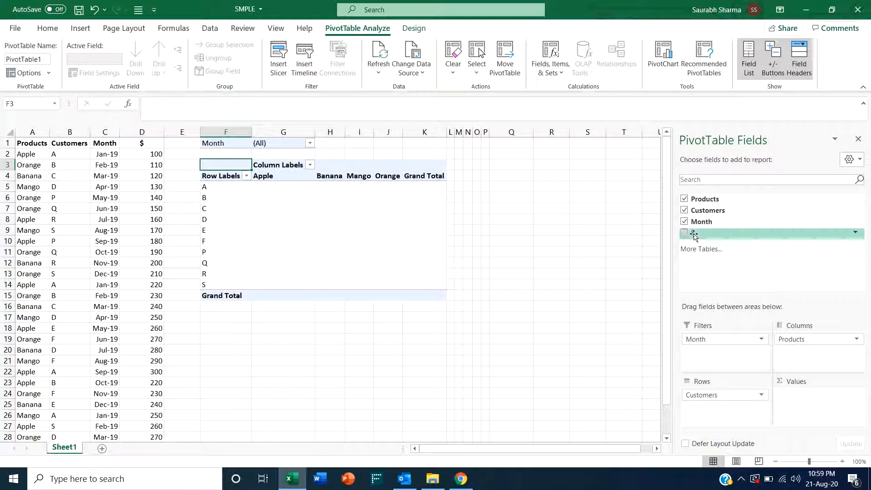
- Add the $ field to Values to sum amounts by customer and product
{"action": "left_click", "coordinate": [286, 215]}
{"action": "left_click", "coordinate": [270, 187]}
{"action": "left_click", "coordinate": [276, 210]}
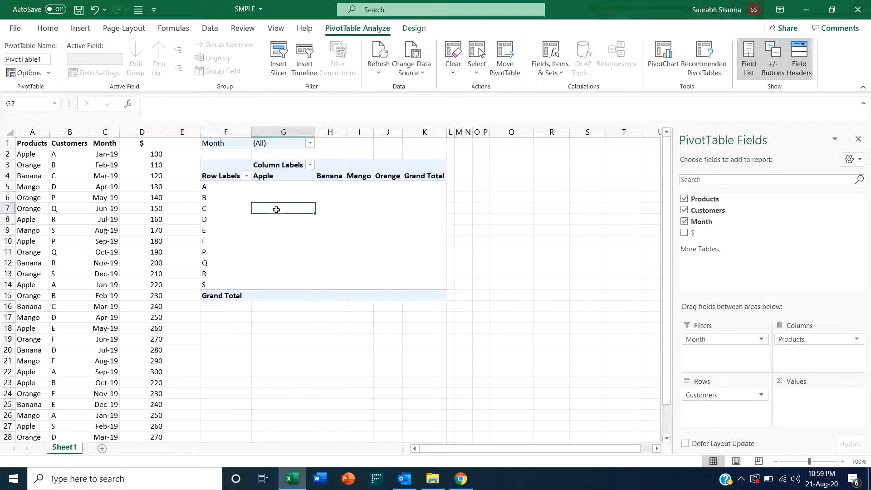
{"action": "left_click", "coordinate": [330, 198]}
{"action": "left_click", "coordinate": [329, 187]}
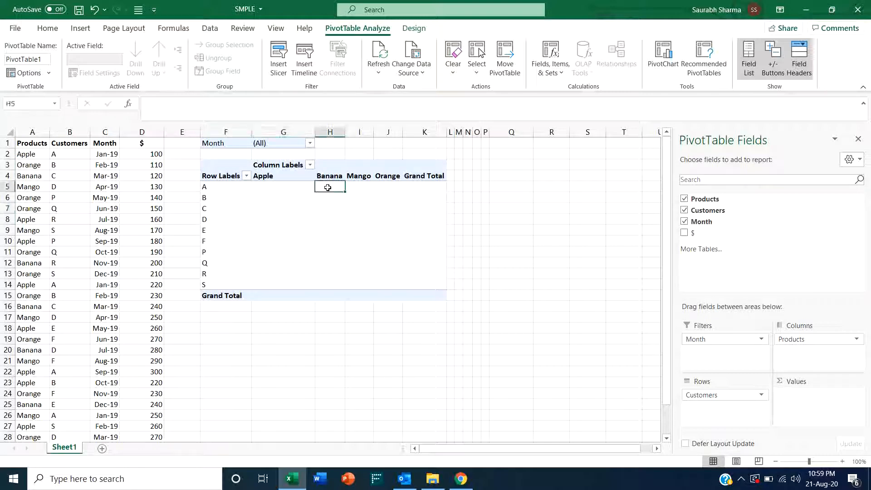
{"action": "left_click", "coordinate": [263, 188]}
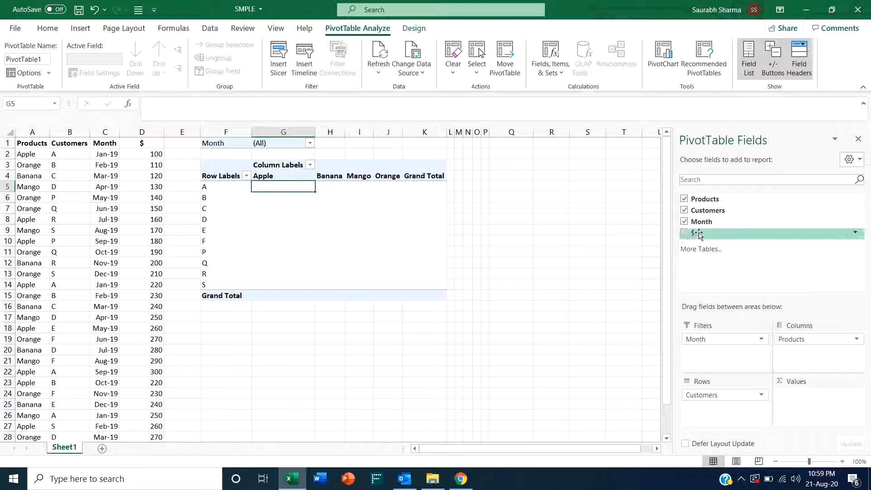
{"action": "left_click_drag", "start_coordinate": [699, 234], "coordinate": [796, 401]}
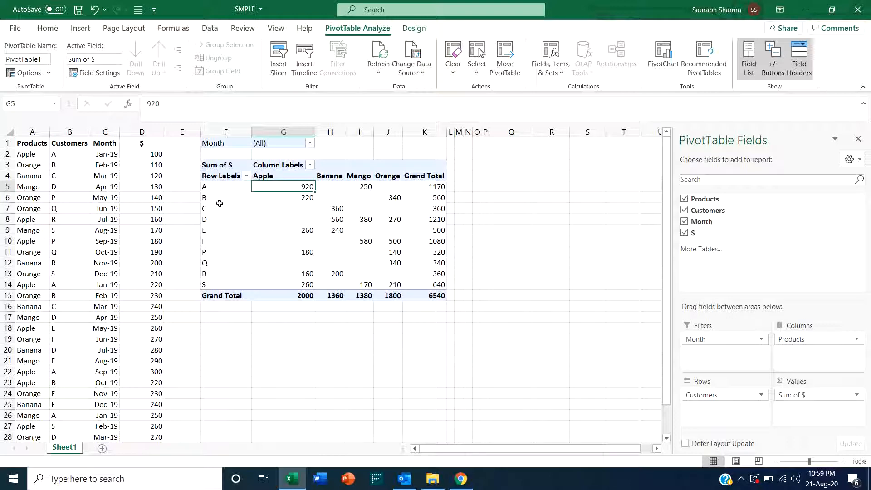
- Examine the summed amounts and grand totals across customers and products
{"action": "left_click", "coordinate": [220, 186]}
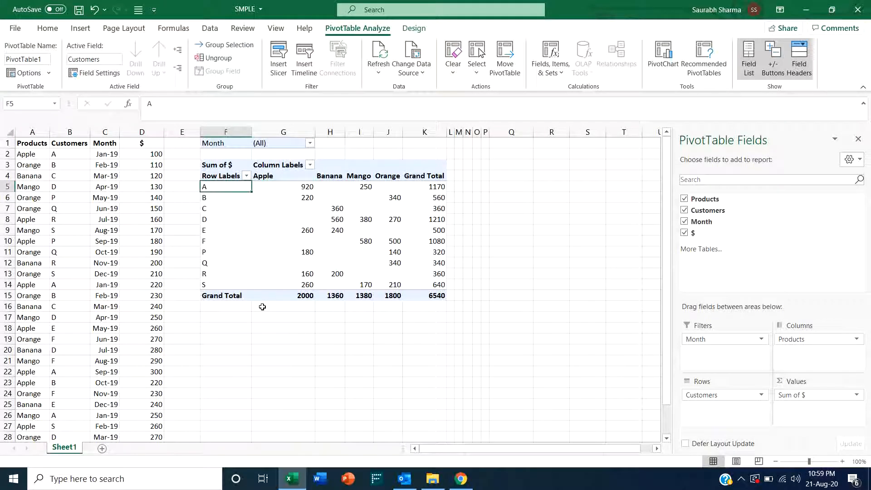
{"action": "key", "text": "Right"}
{"action": "key", "text": "Up"}
{"action": "key", "text": "Down"}
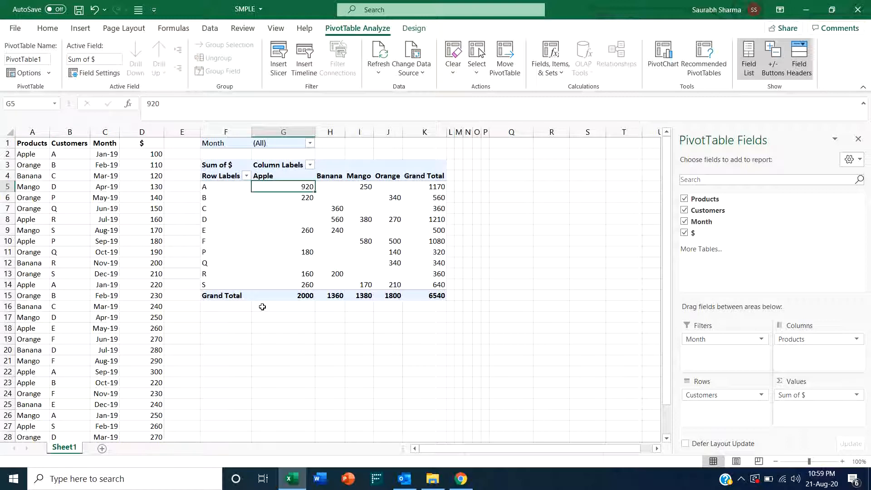
{"action": "key", "text": "Right"}
{"action": "key", "text": "Right"}
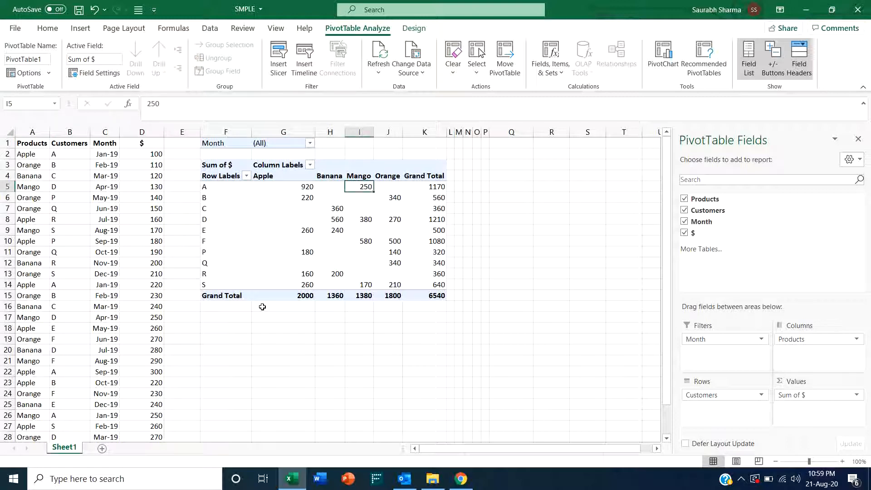
{"action": "key", "text": "Right"}
{"action": "key", "text": "Right"}
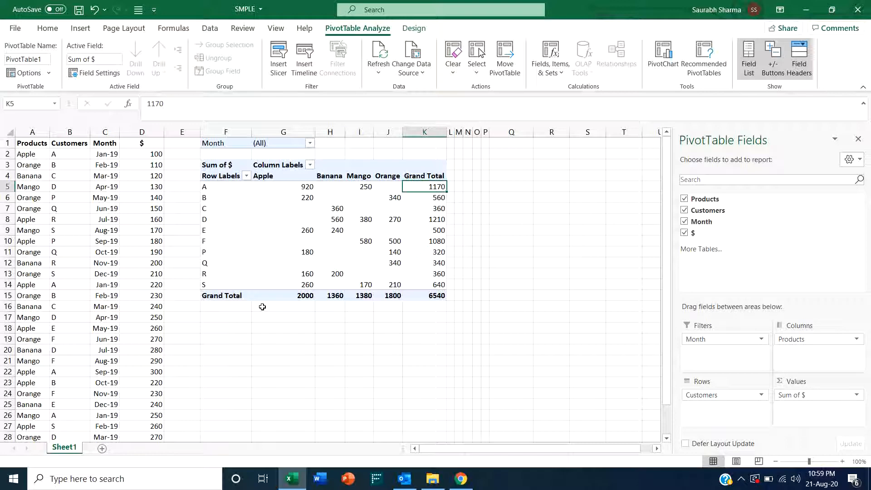
{"action": "key", "text": "Down"}
{"action": "key", "text": "Down"}
{"action": "key", "text": "Down"}
{"action": "key", "text": "Down"}
{"action": "key", "text": "Down"}
{"action": "key", "text": "Down"}
{"action": "key", "text": "Down"}
{"action": "key", "text": "Down"}
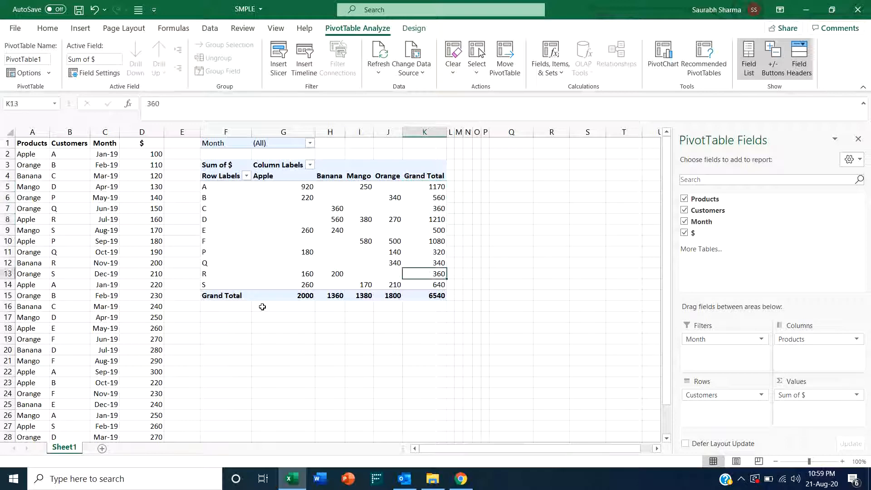
- Step through the grand total row and the customer row labels cell by cell
{"action": "key", "text": "Down"}
{"action": "key", "text": "Down"}
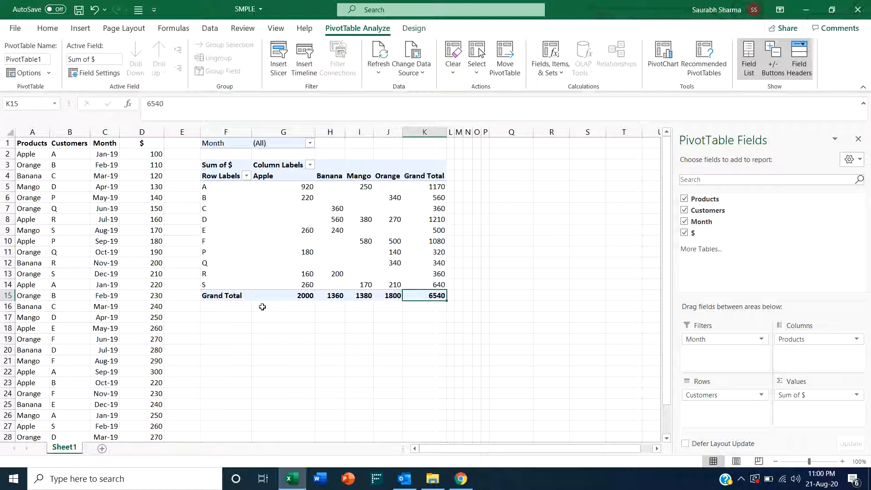
{"action": "key", "text": "Left"}
{"action": "key", "text": "Left"}
{"action": "key", "text": "Left"}
{"action": "key", "text": "Left"}
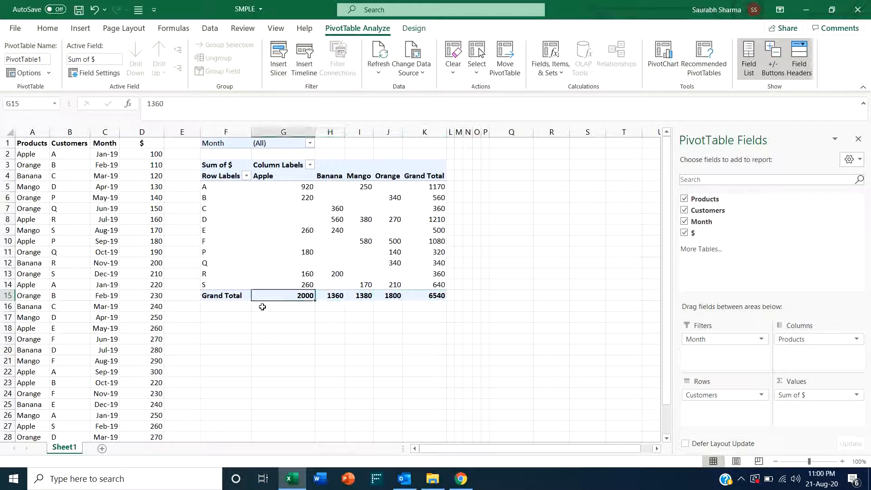
{"action": "key", "text": "Right"}
{"action": "key", "text": "Right"}
{"action": "key", "text": "Right"}
{"action": "key", "text": "Right"}
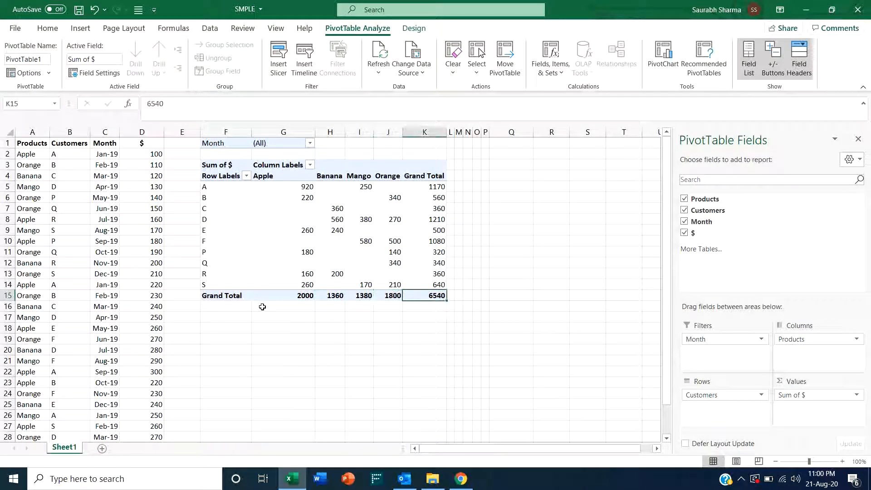
{"action": "key", "text": "Left"}
{"action": "key", "text": "Left"}
{"action": "key", "text": "Left"}
{"action": "key", "text": "Left"}
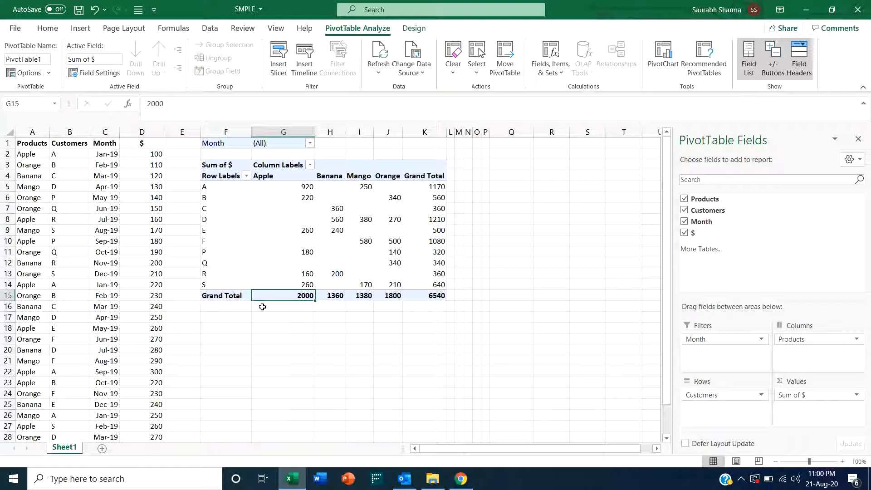
{"action": "key", "text": "Right"}
{"action": "key", "text": "Right"}
{"action": "key", "text": "Right"}
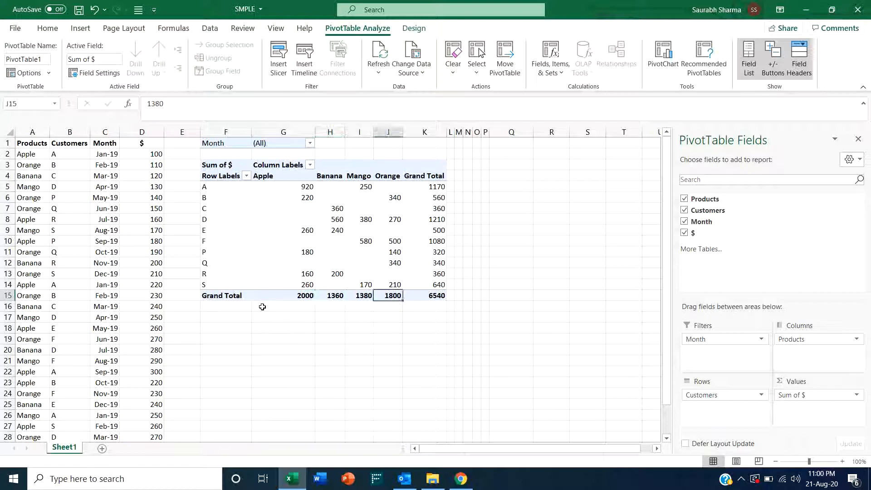
{"action": "key", "text": "Left"}
{"action": "key", "text": "Left"}
{"action": "key", "text": "Left"}
{"action": "key", "text": "Left"}
{"action": "key", "text": "Up"}
{"action": "key", "text": "Up"}
{"action": "key", "text": "Up"}
{"action": "key", "text": "Up"}
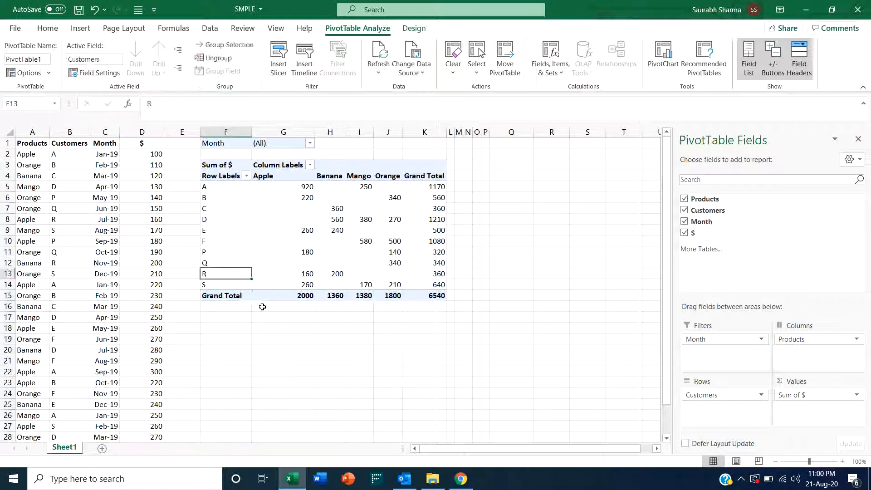
{"action": "key", "text": "Up"}
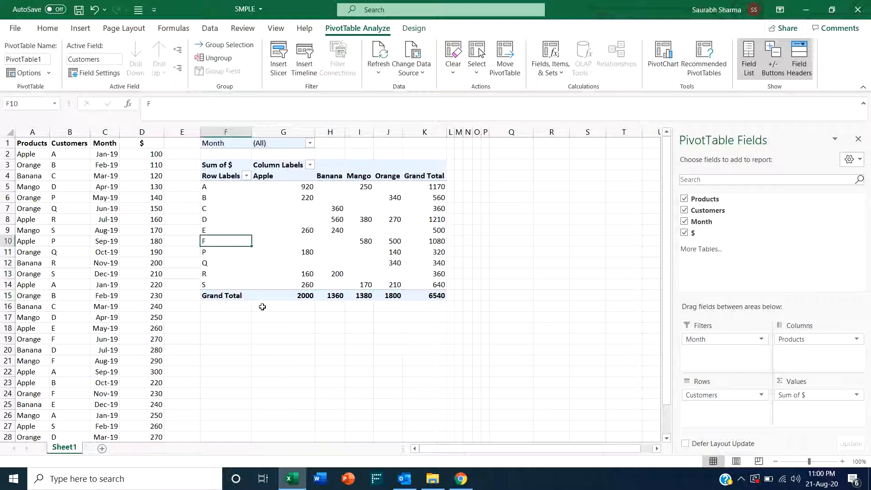
- Change the $ value field to summarize by Average and inspect the averaged cells
{"action": "left_click", "coordinate": [857, 396]}
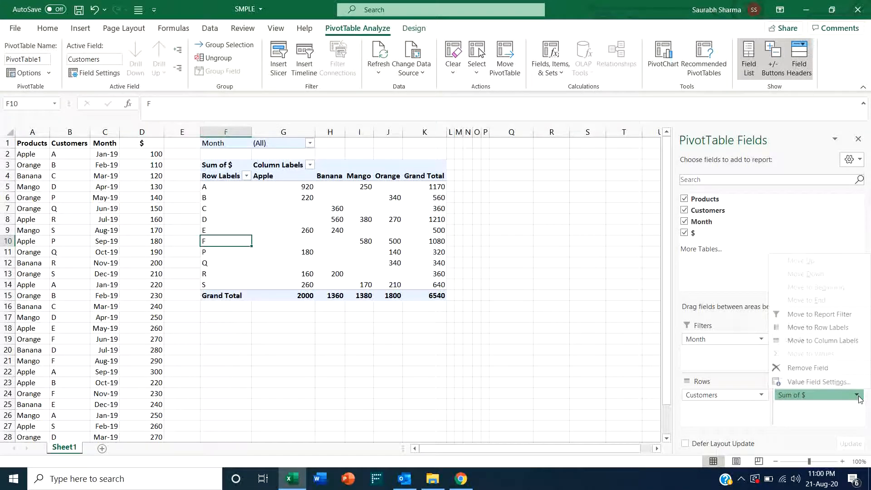
{"action": "left_click", "coordinate": [818, 382]}
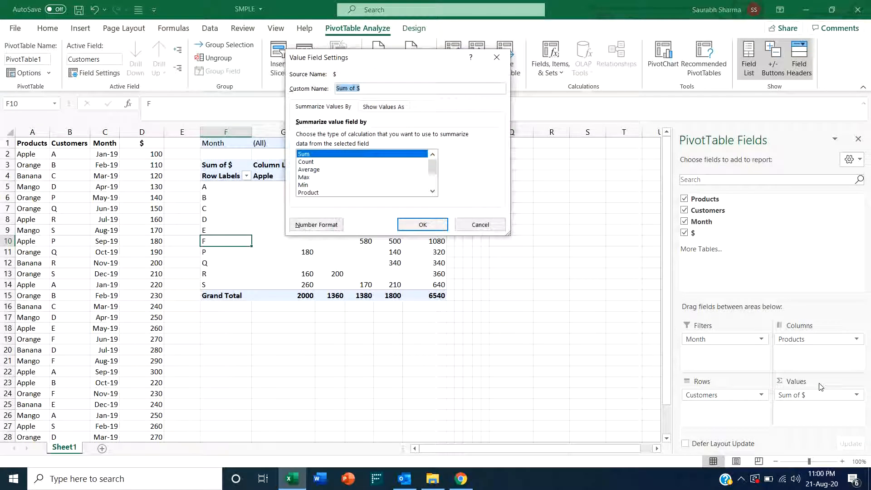
{"action": "left_click", "coordinate": [311, 163]}
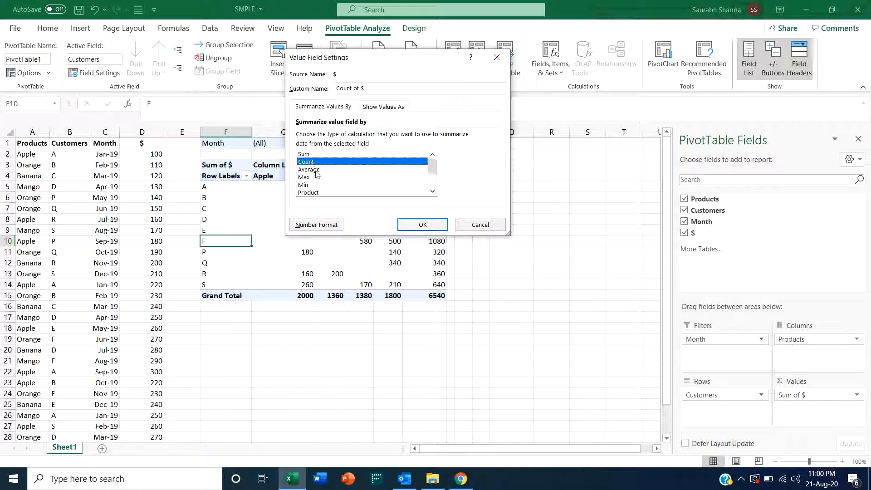
{"action": "left_click", "coordinate": [316, 171]}
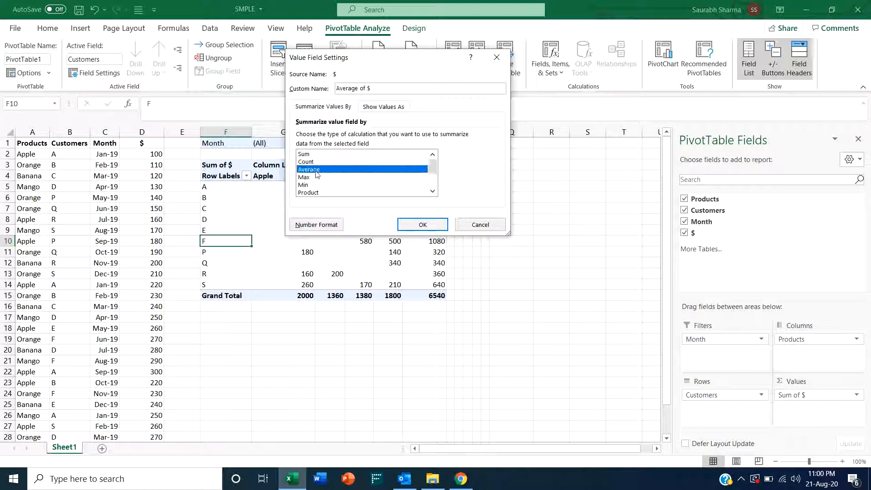
{"action": "left_click", "coordinate": [424, 226]}
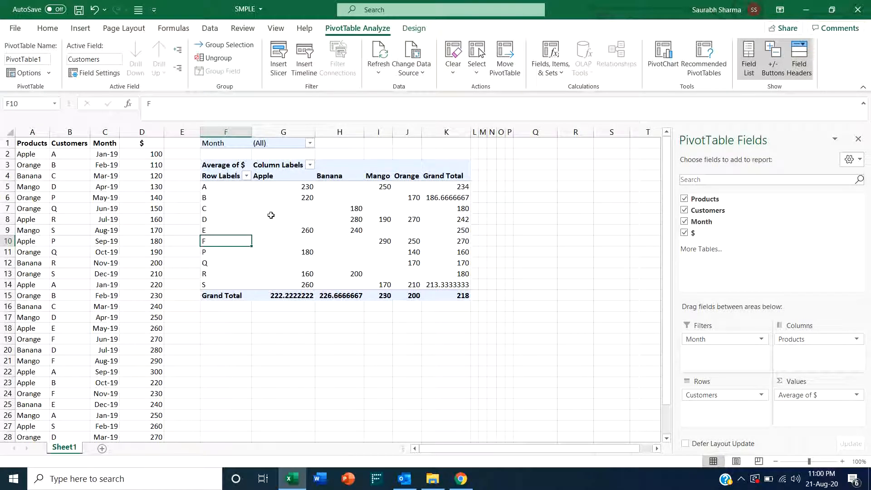
{"action": "left_click", "coordinate": [291, 188]}
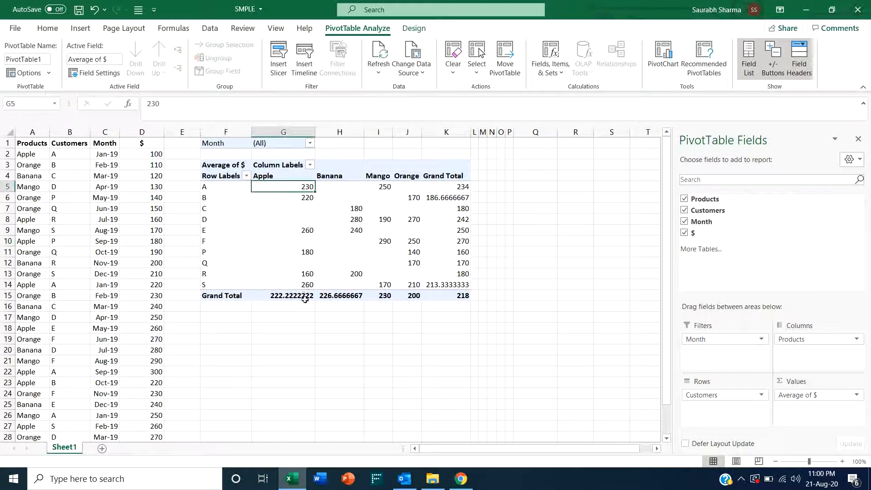
{"action": "left_click", "coordinate": [269, 175]}
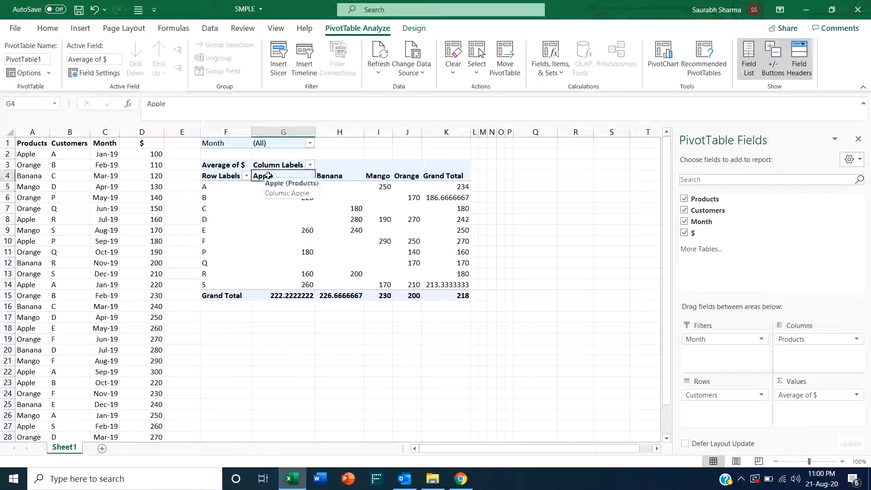
{"action": "left_click", "coordinate": [225, 187]}
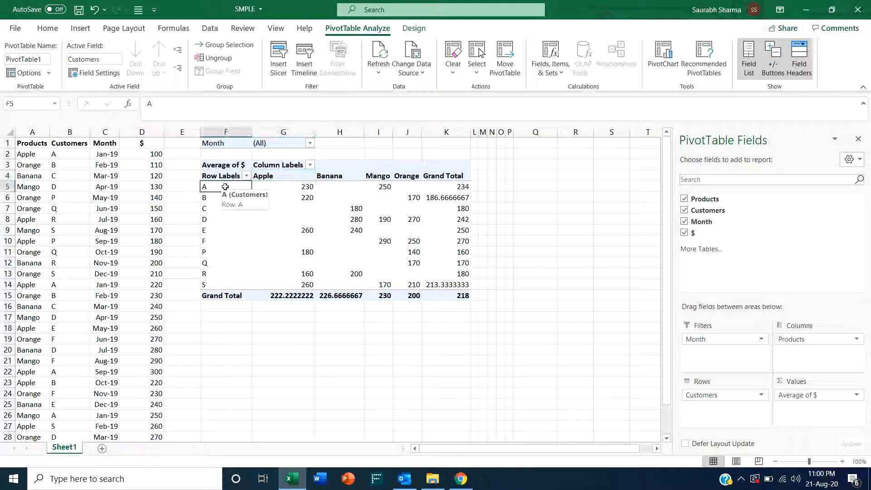
{"action": "left_click", "coordinate": [302, 189]}
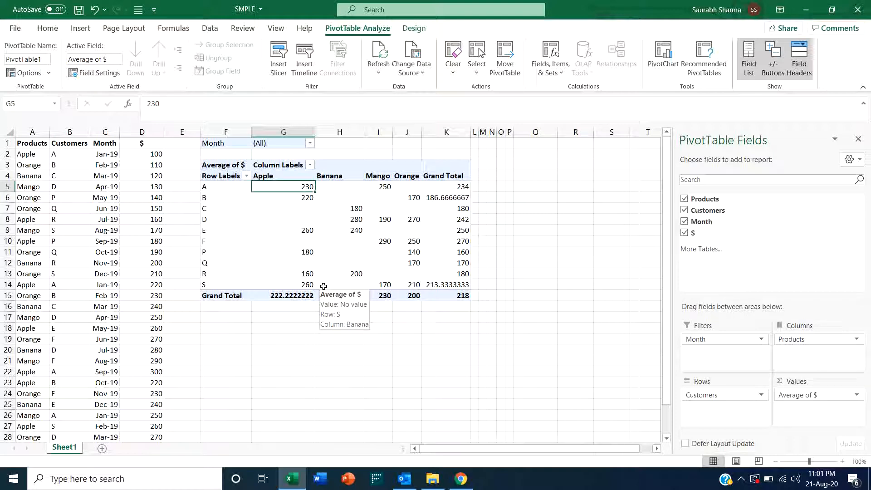
- Switch the $ value field back to summarizing by Sum
{"action": "left_click", "coordinate": [857, 395]}
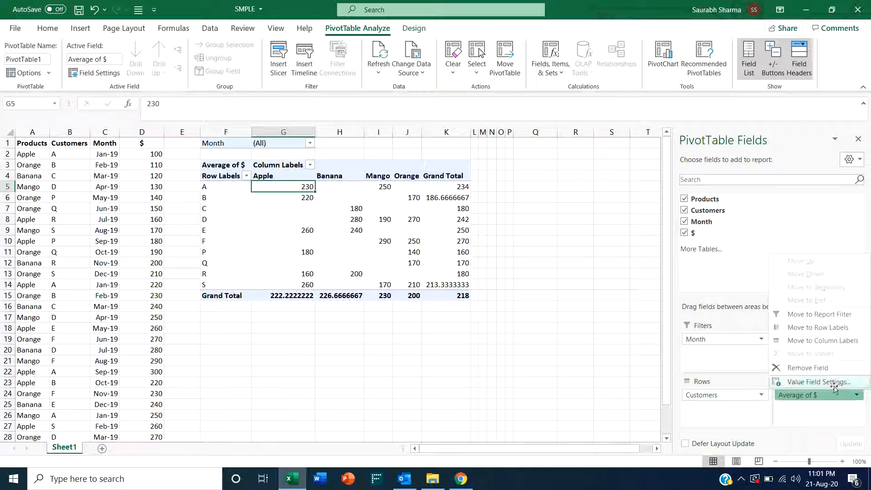
{"action": "left_click", "coordinate": [818, 382]}
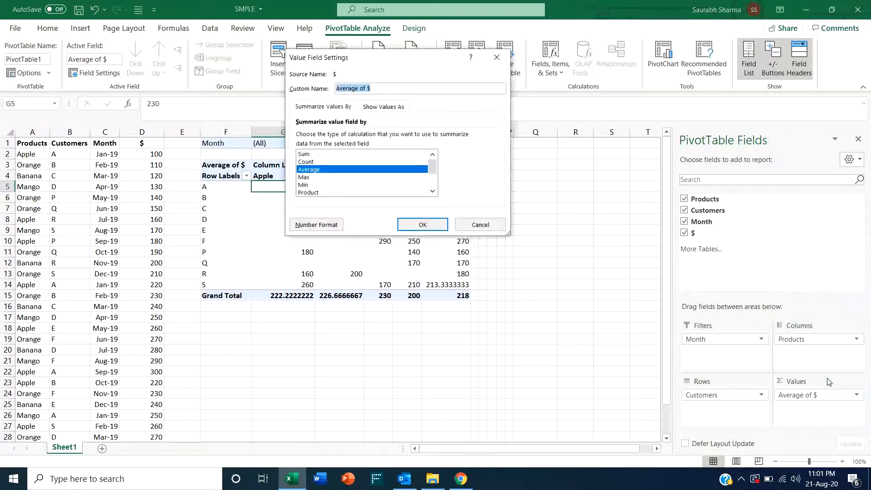
{"action": "left_click", "coordinate": [324, 162]}
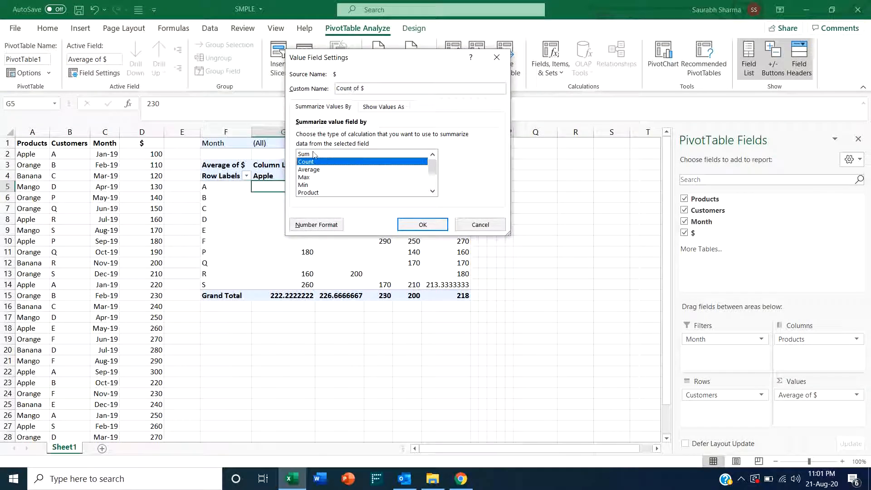
{"action": "left_click", "coordinate": [313, 154]}
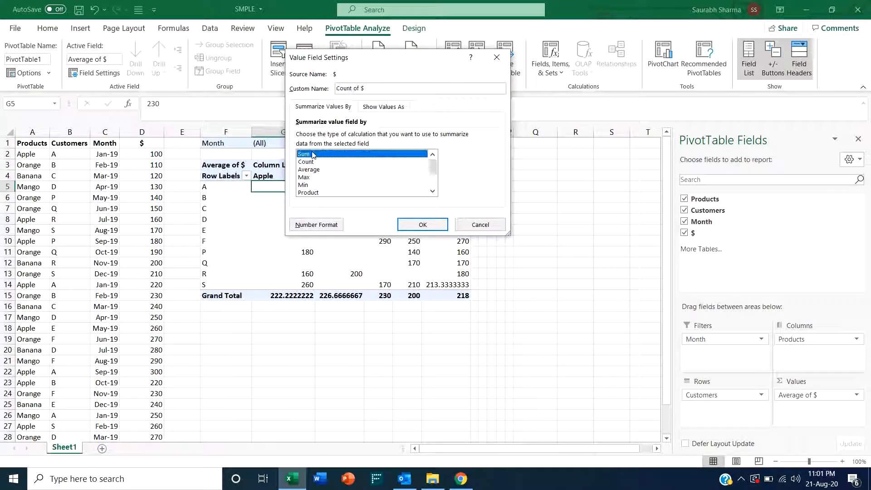
{"action": "left_click", "coordinate": [438, 226]}
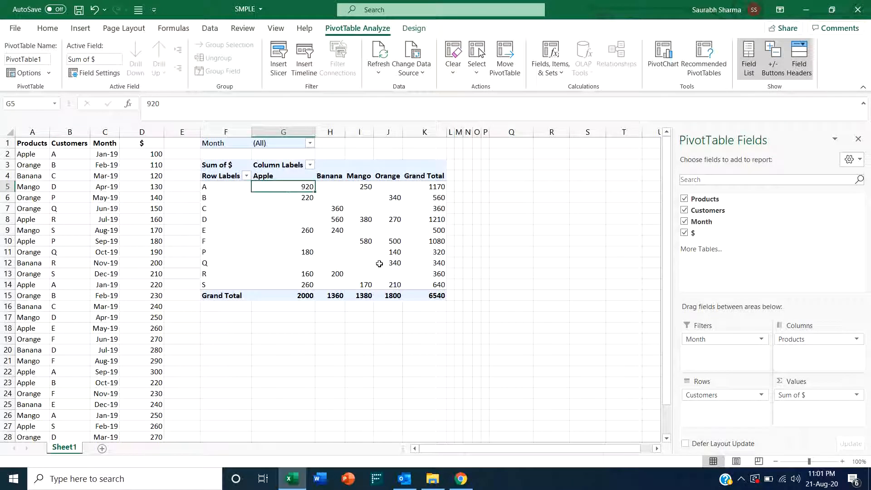
- Filter the Month report filter to Jan-19 and inspect the filtered table cells
{"action": "left_click", "coordinate": [309, 143]}
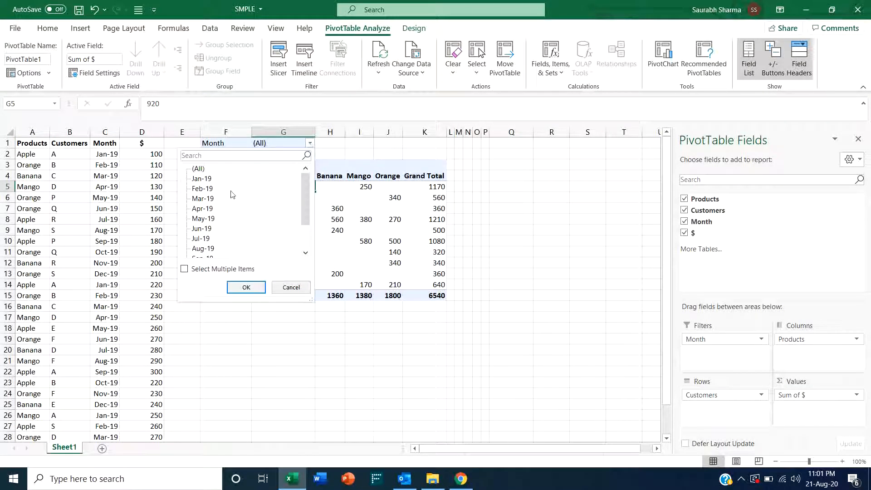
{"action": "left_click", "coordinate": [203, 180]}
{"action": "left_click", "coordinate": [247, 288]}
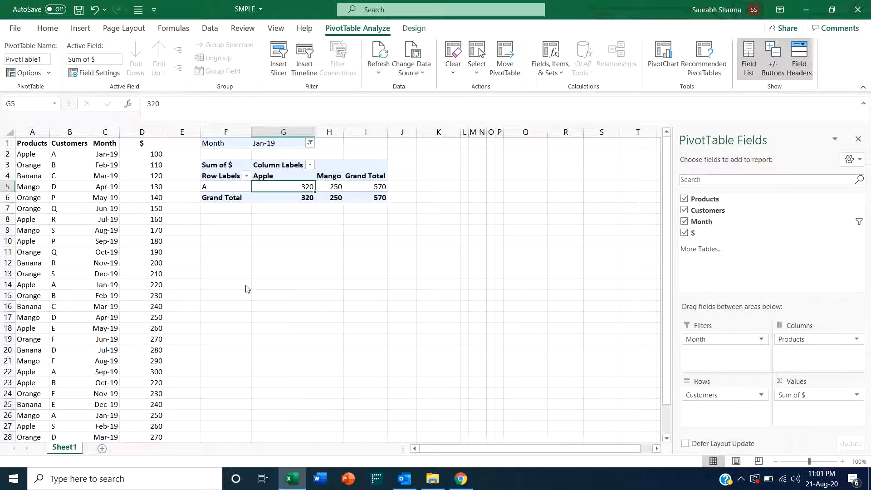
{"action": "left_click", "coordinate": [285, 177]}
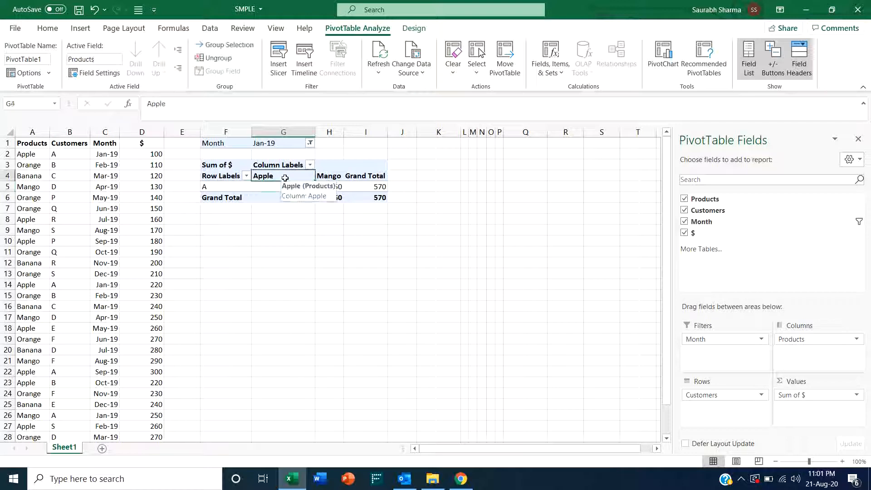
{"action": "left_click", "coordinate": [328, 178]}
{"action": "key", "text": "Left"}
{"action": "key", "text": "Left"}
{"action": "key", "text": "Down"}
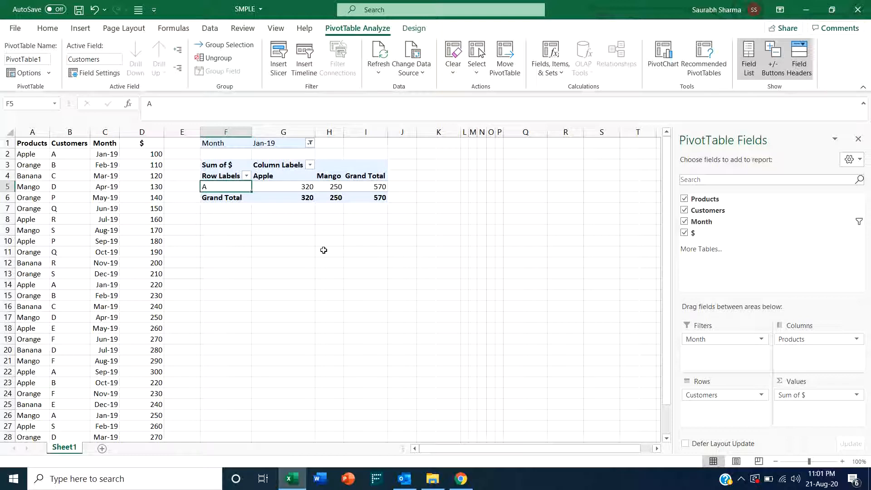
{"action": "key", "text": "Up"}
{"action": "key", "text": "Right"}
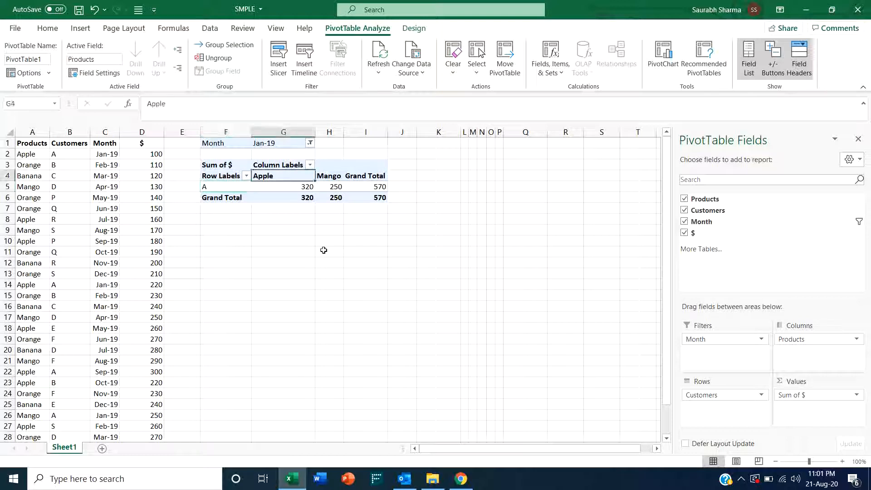
- Enable multiple item selection in the Month filter, add Feb-19 and Mar-19, and inspect the totals
{"action": "left_click", "coordinate": [310, 143]}
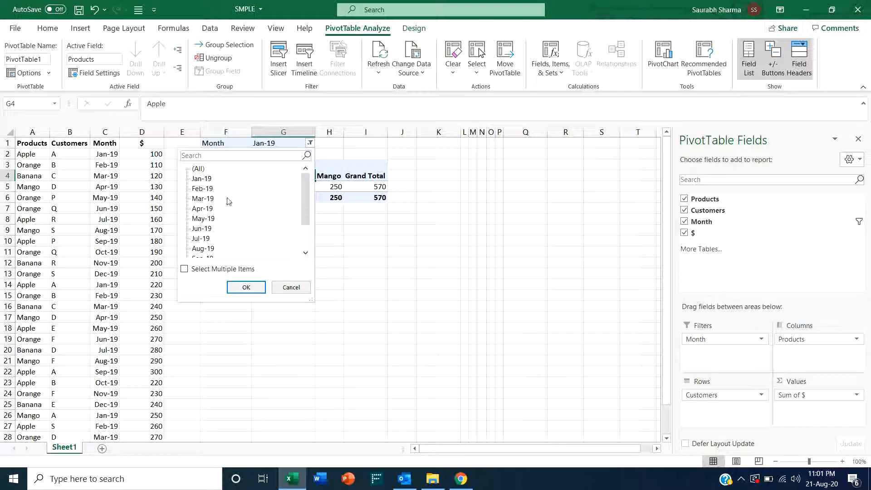
{"action": "left_click", "coordinate": [184, 269]}
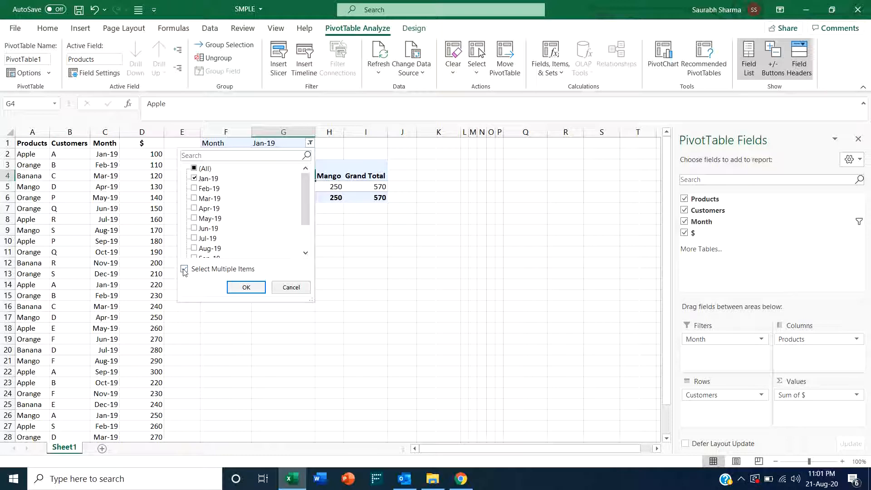
{"action": "left_click", "coordinate": [194, 188]}
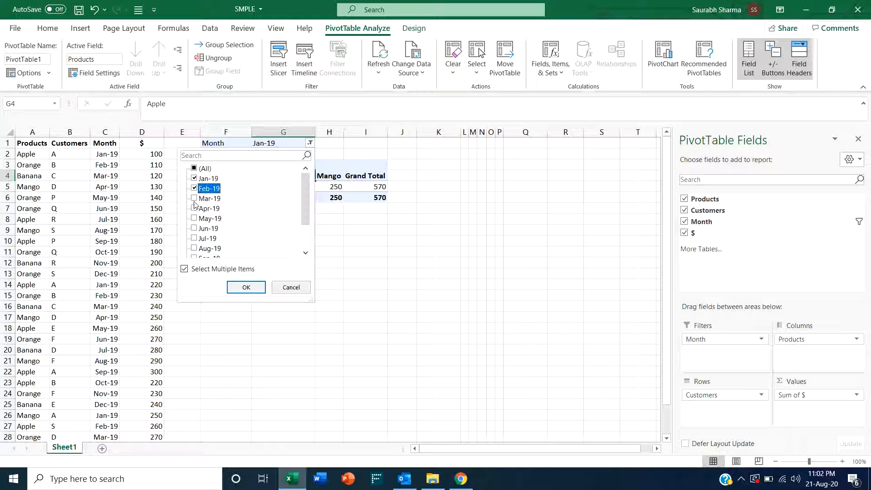
{"action": "left_click", "coordinate": [194, 199]}
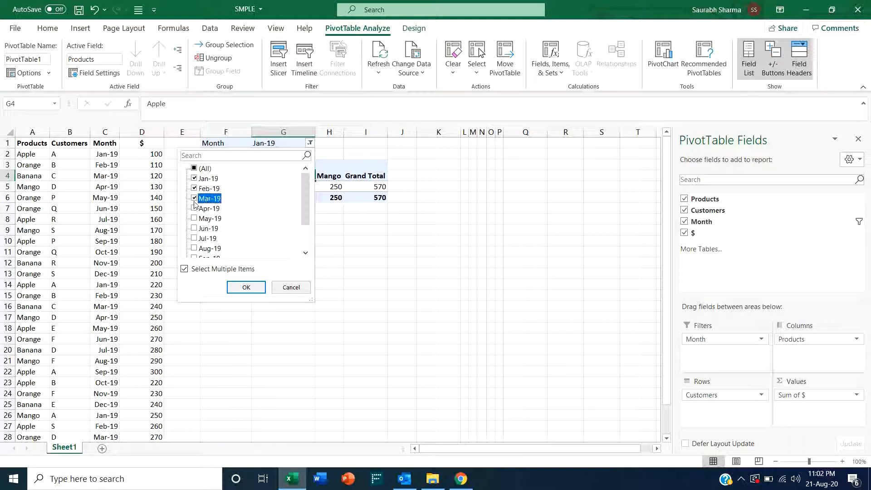
{"action": "left_click", "coordinate": [246, 287]}
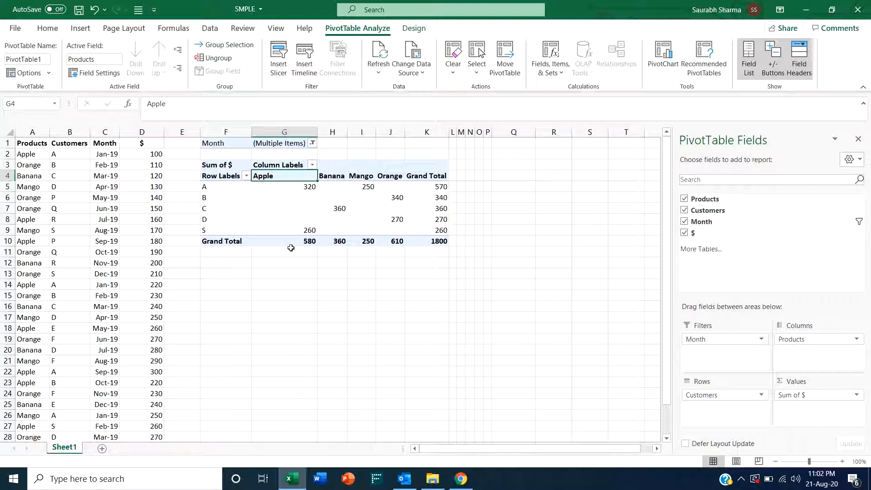
{"action": "left_click", "coordinate": [437, 243]}
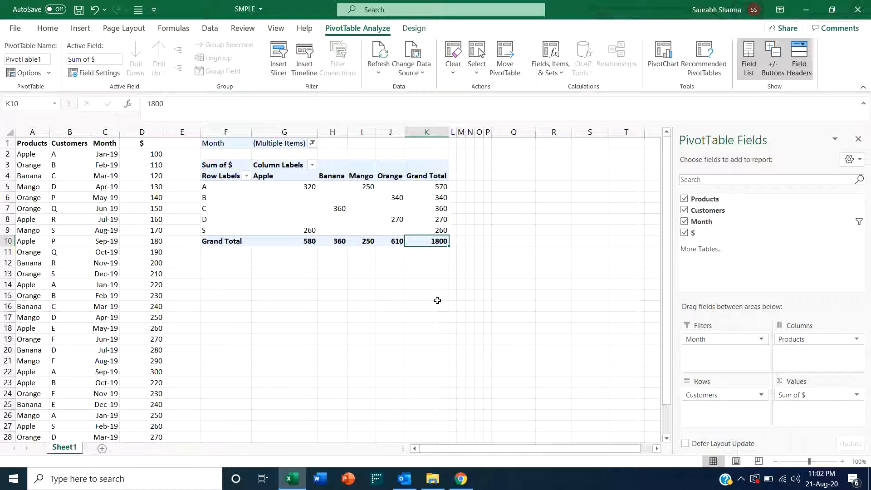
{"action": "left_click", "coordinate": [440, 189]}
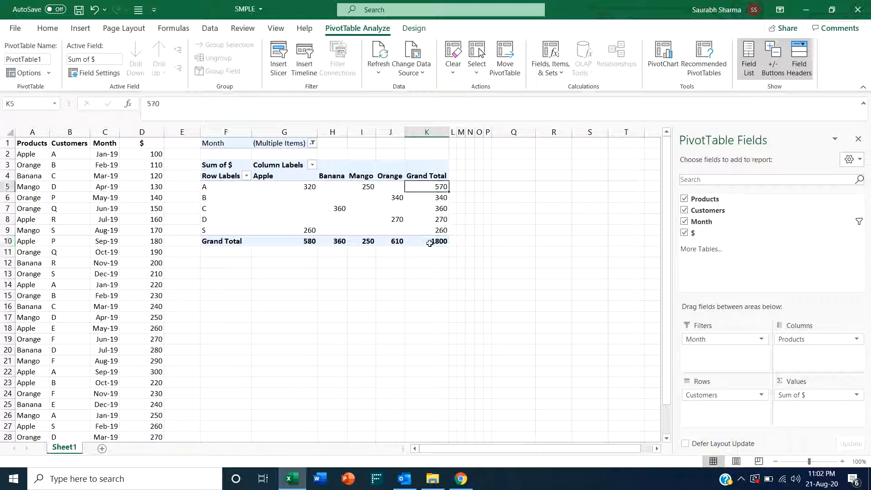
{"action": "left_click", "coordinate": [296, 179]}
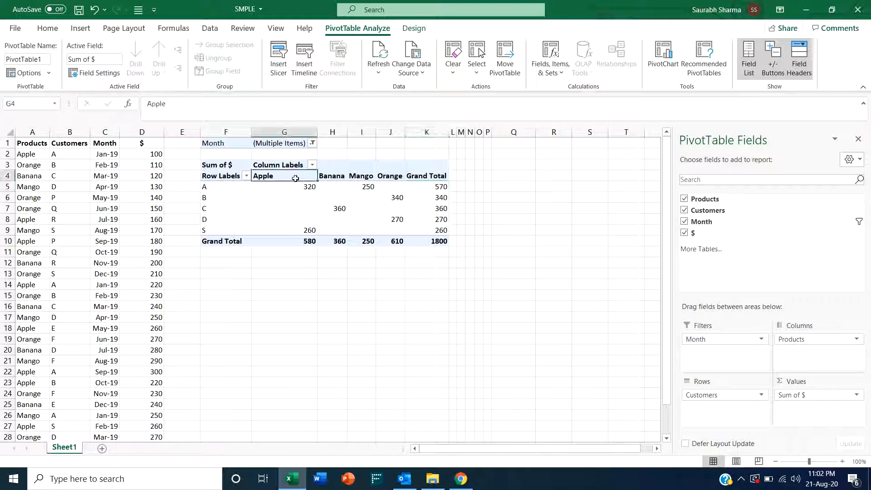
- Inspect the PivotTable's product column values, grand totals and row and column label cells
{"action": "key", "text": "Right"}
{"action": "key", "text": "Right"}
{"action": "key", "text": "Right"}
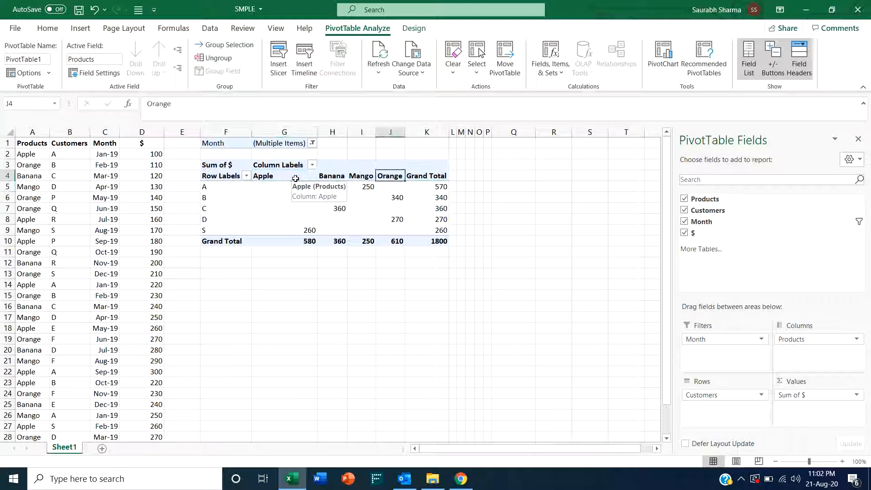
{"action": "key", "text": "Left"}
{"action": "key", "text": "Left"}
{"action": "key", "text": "Left"}
{"action": "key", "text": "Down"}
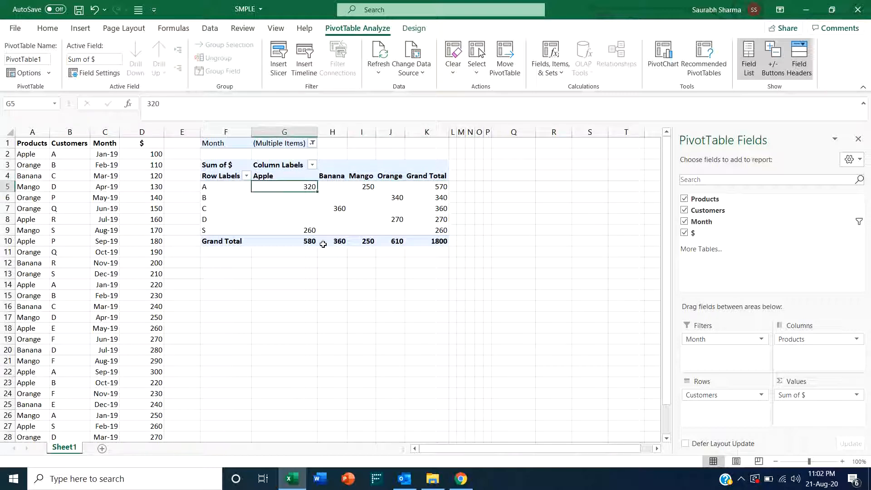
{"action": "mouse_move", "coordinate": [322, 245]}
{"action": "left_click", "coordinate": [226, 165]}
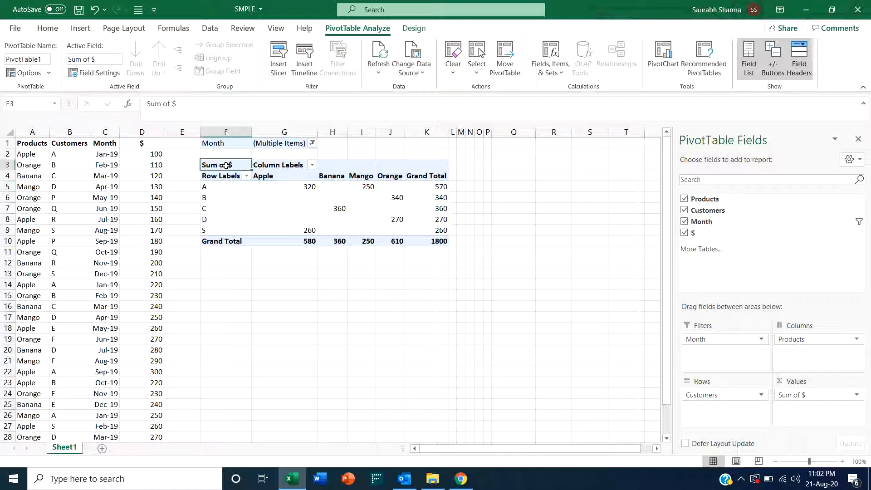
{"action": "left_click_drag", "start_coordinate": [233, 165], "coordinate": [431, 240]}
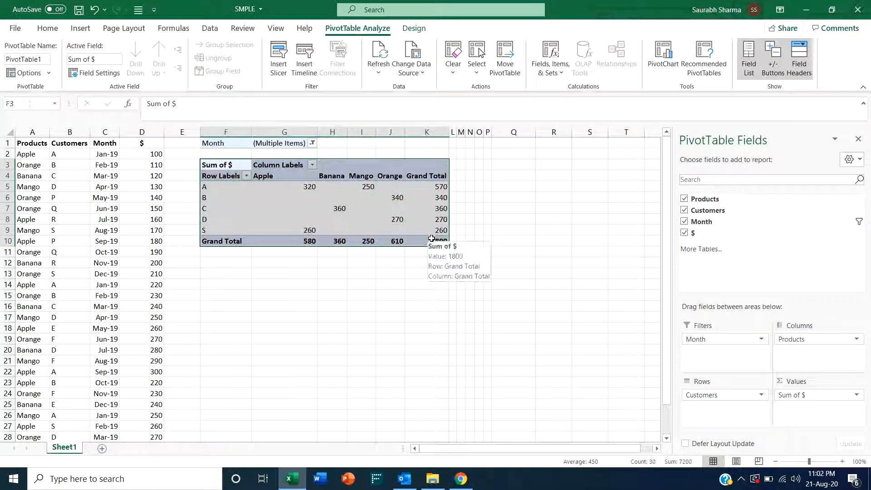
{"action": "left_click", "coordinate": [436, 186]}
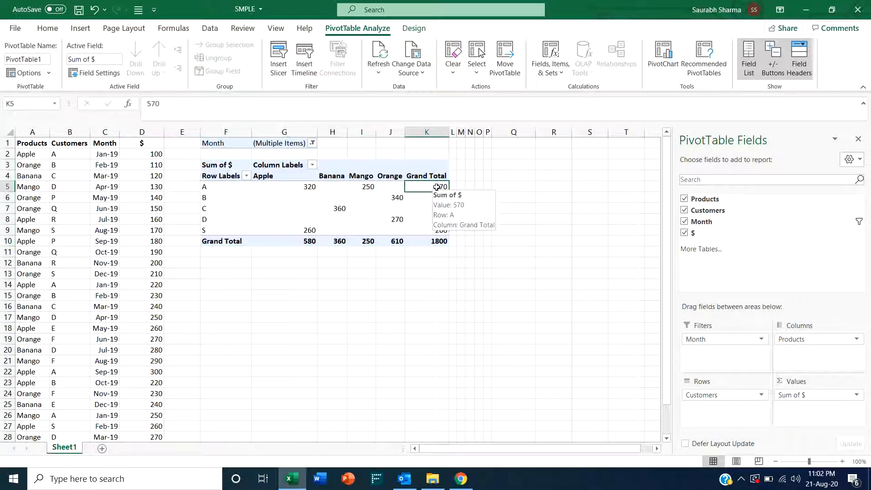
{"action": "mouse_move", "coordinate": [430, 230]}
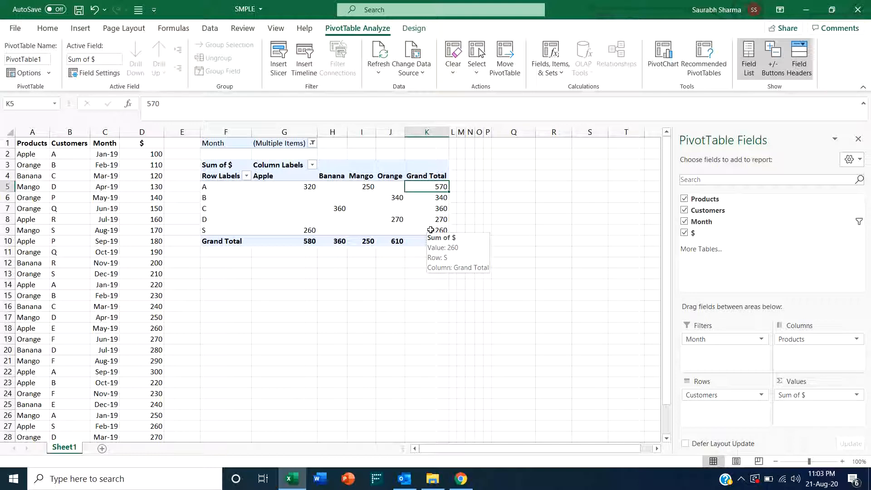
{"action": "left_click", "coordinate": [220, 177]}
{"action": "mouse_move", "coordinate": [281, 198]}
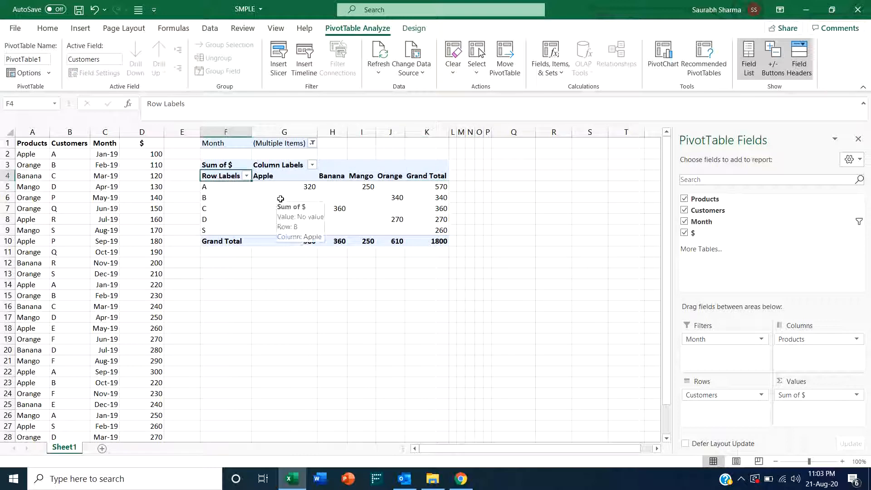
{"action": "left_click", "coordinate": [390, 177]}
{"action": "mouse_move", "coordinate": [392, 226]}
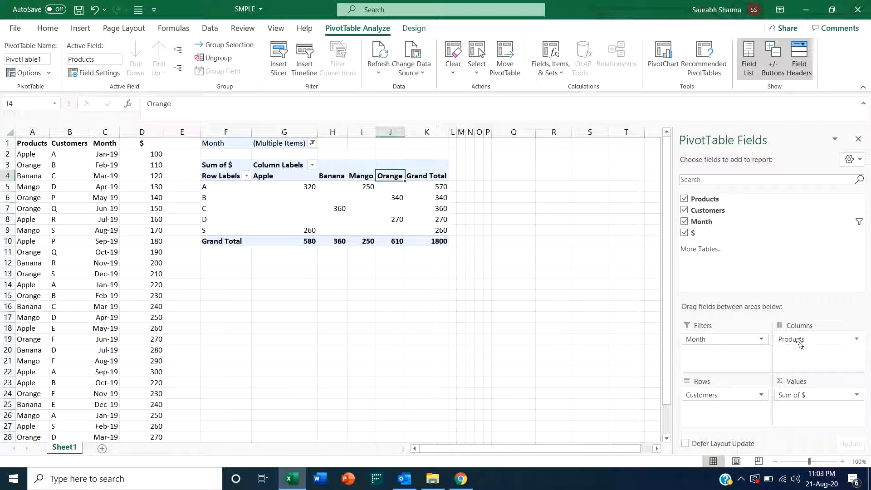
- Move the Products field from columns into rows beneath Customers and inspect the nested product rows
{"action": "left_click_drag", "start_coordinate": [799, 344], "coordinate": [726, 421]}
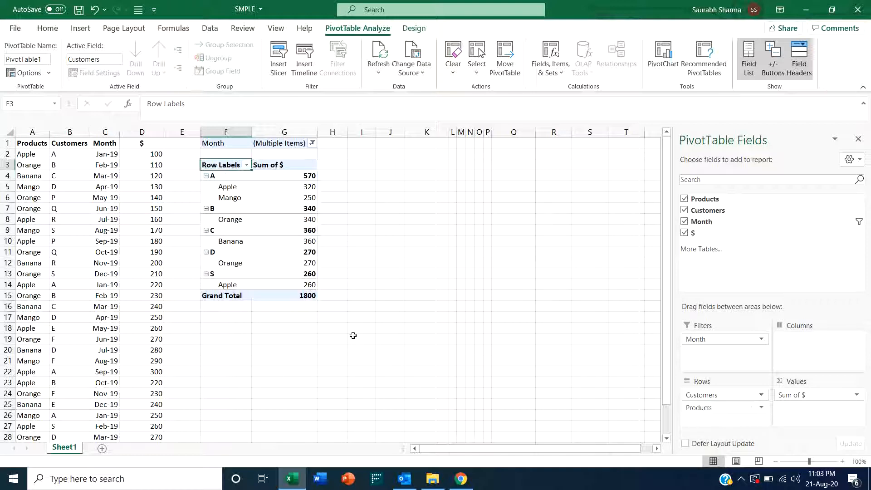
{"action": "left_click", "coordinate": [224, 177]}
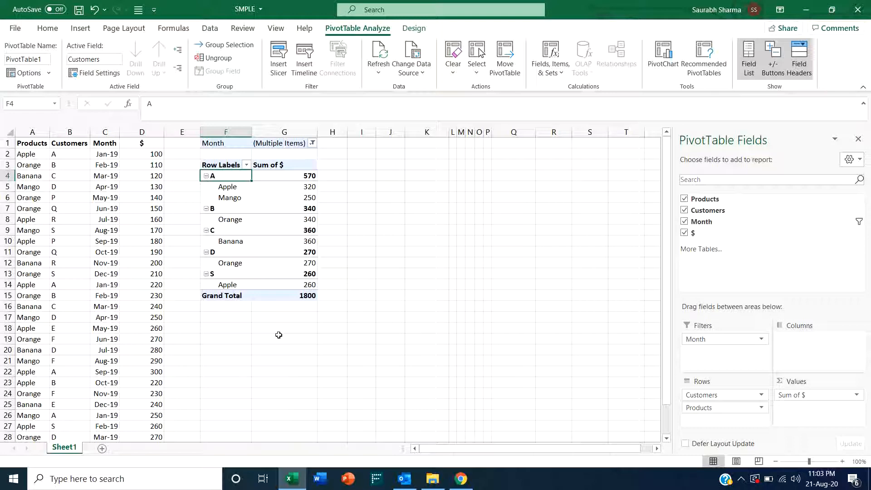
{"action": "key", "text": "Down"}
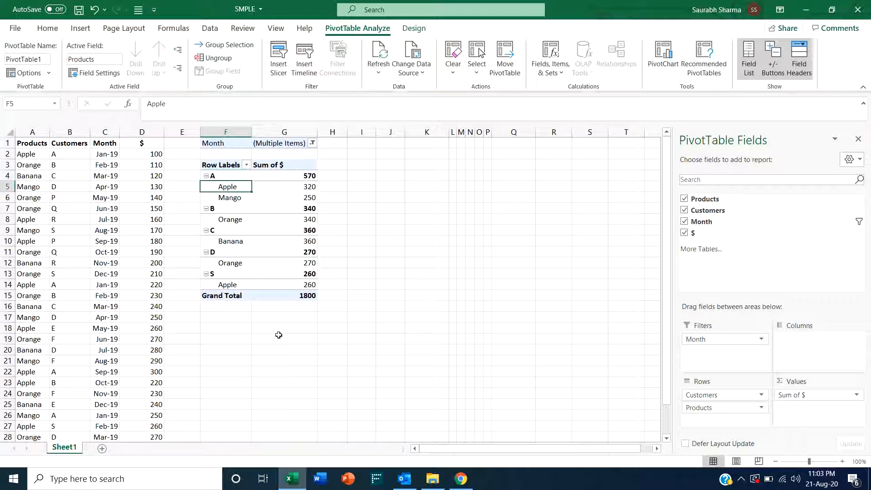
{"action": "key", "text": "Right"}
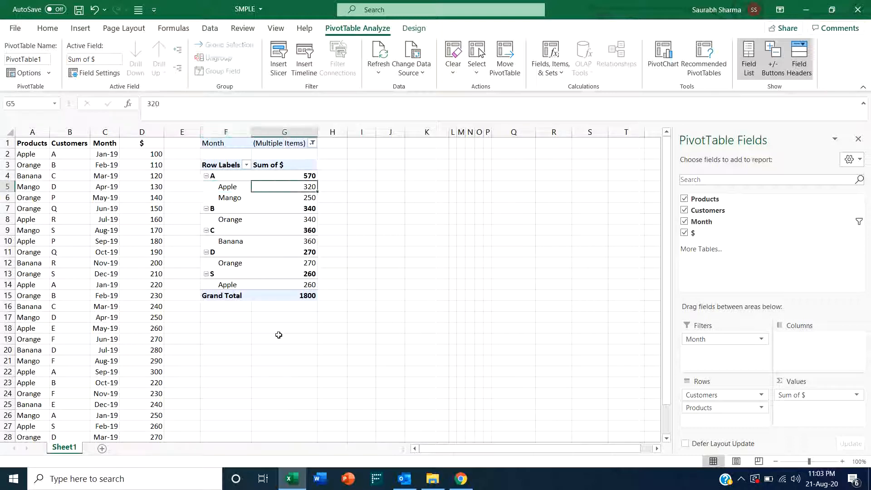
{"action": "key", "text": "Down"}
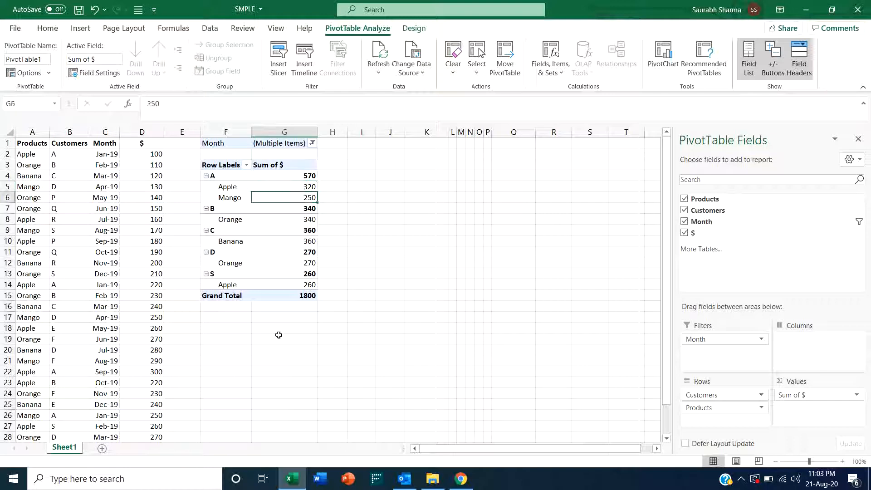
{"action": "key", "text": "Up"}
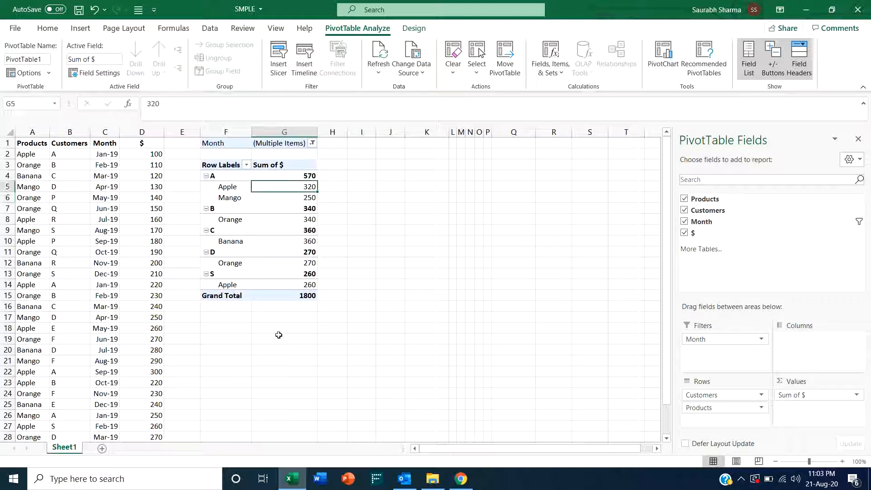
{"action": "key", "text": "Up"}
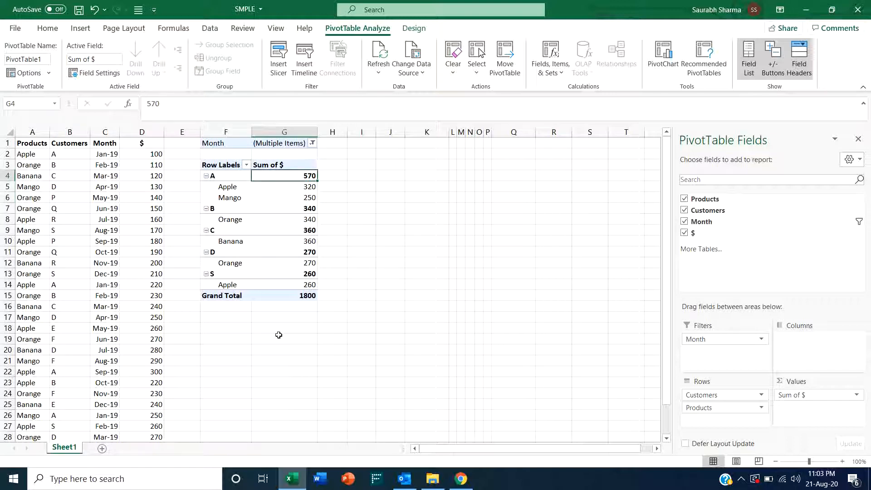
- Move the Products field from rows into the report filters below Month
{"action": "left_click", "coordinate": [312, 143]}
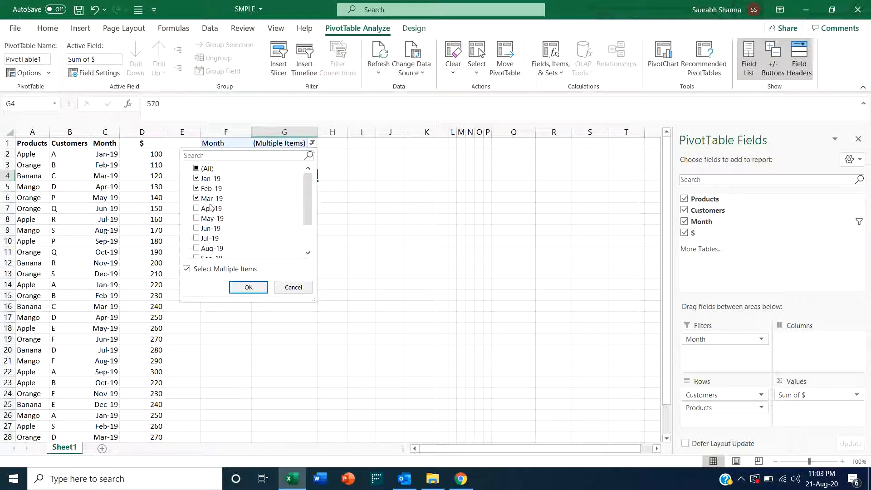
{"action": "left_click", "coordinate": [299, 288]}
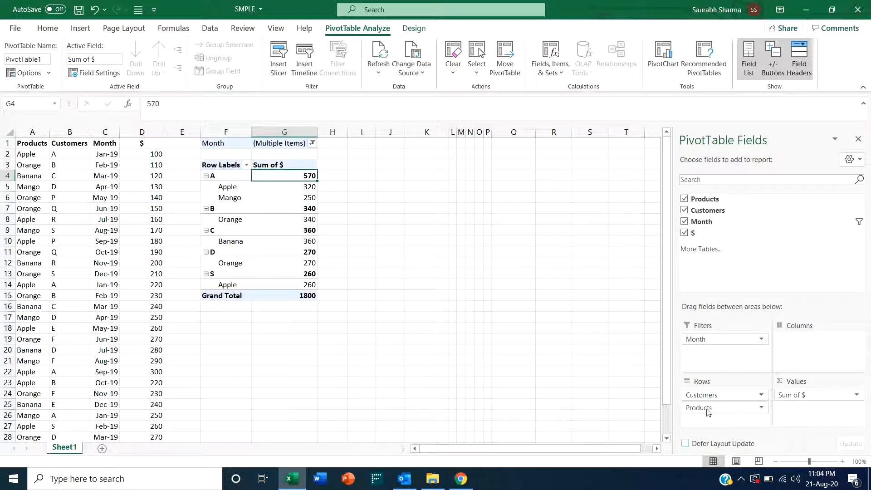
{"action": "left_click_drag", "start_coordinate": [705, 408], "coordinate": [714, 348]}
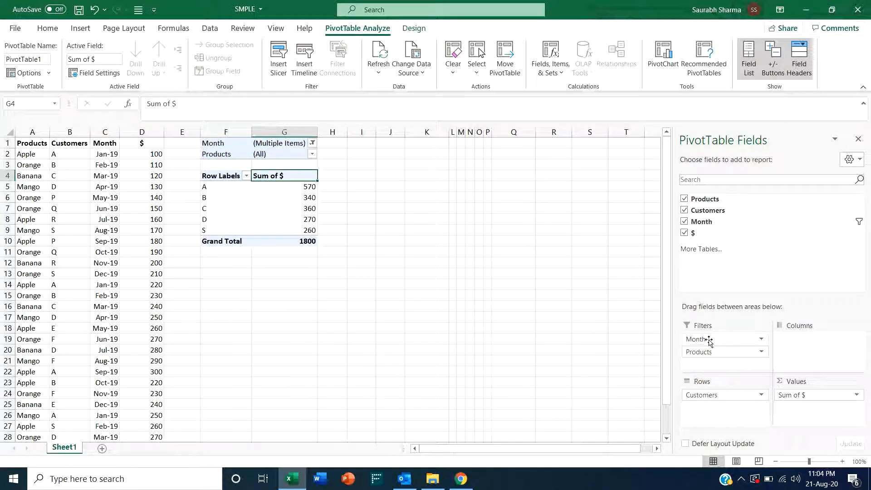
- Examine the Month and Products filter cells and the Month filter's item list without changing it
{"action": "left_click", "coordinate": [284, 145]}
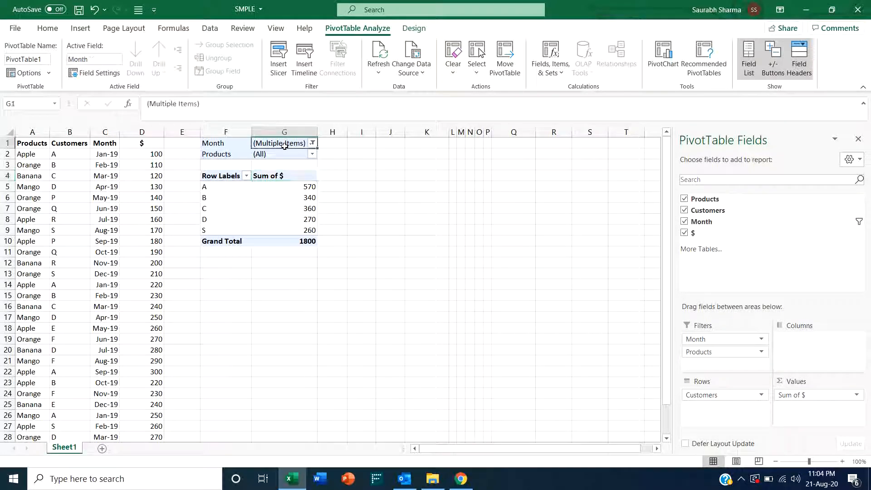
{"action": "left_click", "coordinate": [286, 150]}
{"action": "left_click", "coordinate": [285, 147]}
{"action": "left_click", "coordinate": [285, 150]}
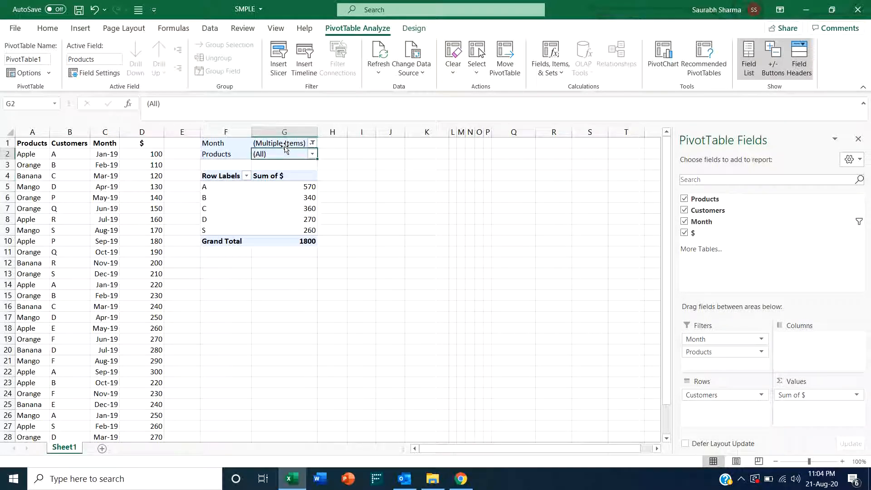
{"action": "left_click", "coordinate": [286, 147]}
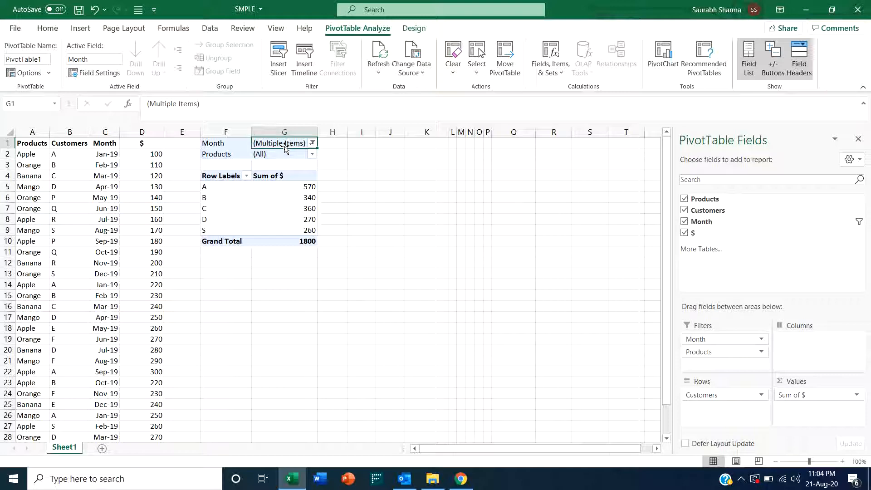
{"action": "left_click", "coordinate": [286, 151]}
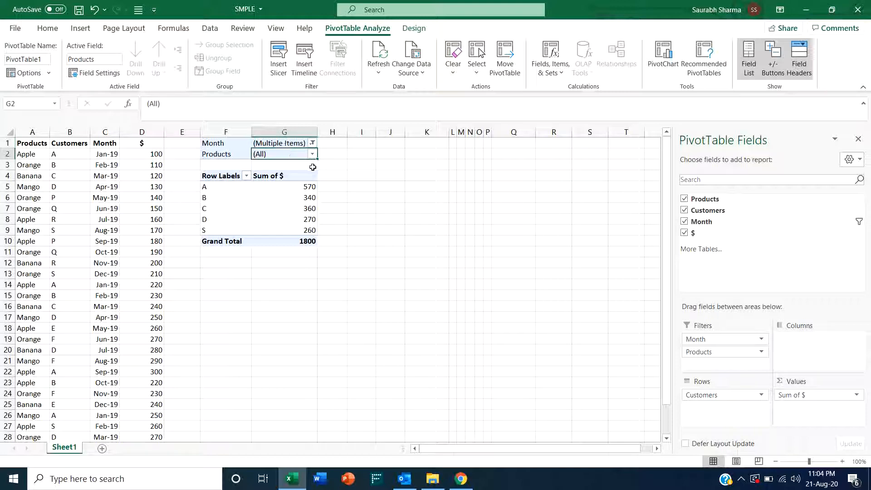
{"action": "left_click", "coordinate": [291, 144]}
{"action": "left_click", "coordinate": [313, 144]}
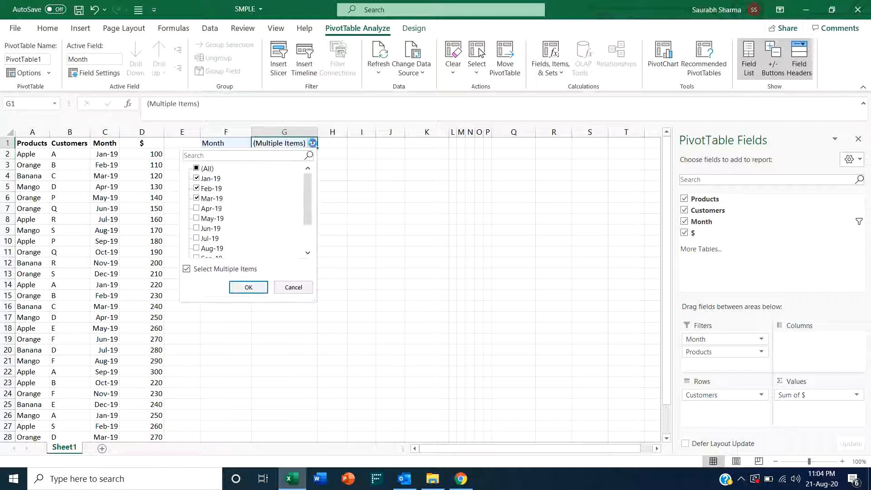
{"action": "left_click", "coordinate": [293, 288]}
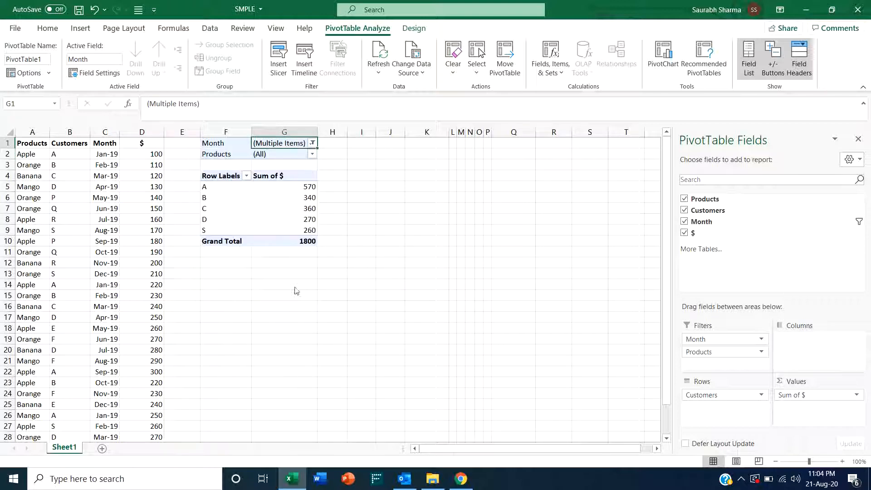
- Filter the Products report filter to show only Apple
{"action": "left_click", "coordinate": [290, 154]}
{"action": "left_click", "coordinate": [312, 155]}
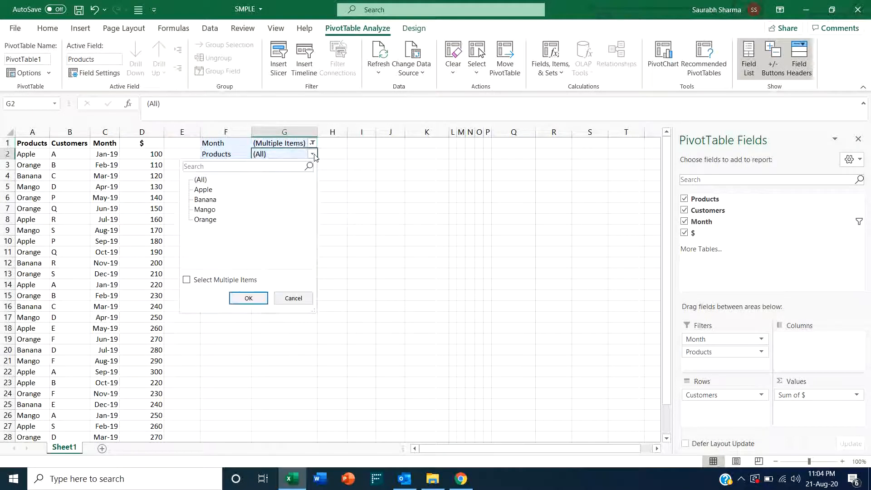
{"action": "left_click", "coordinate": [208, 191]}
{"action": "left_click", "coordinate": [249, 298]}
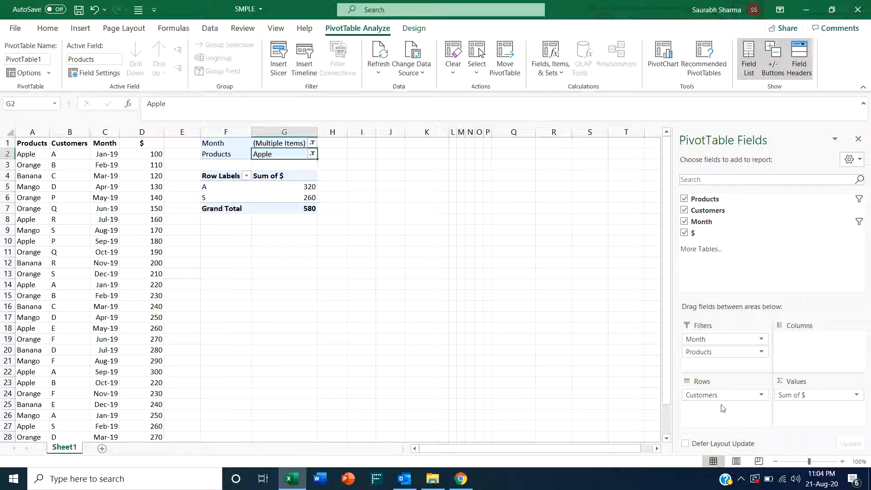
- Move Products back into rows and move the Month field from filters into columns
{"action": "left_click_drag", "start_coordinate": [713, 355], "coordinate": [728, 421]}
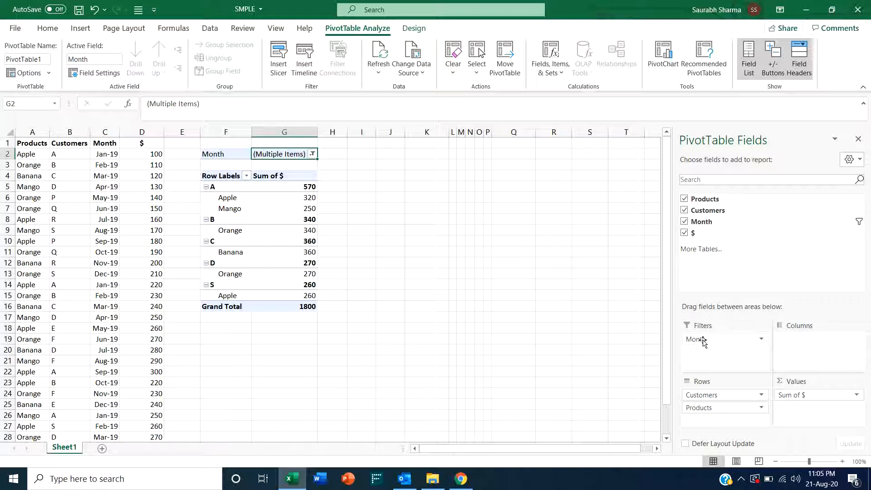
{"action": "left_click_drag", "start_coordinate": [703, 341], "coordinate": [816, 356]}
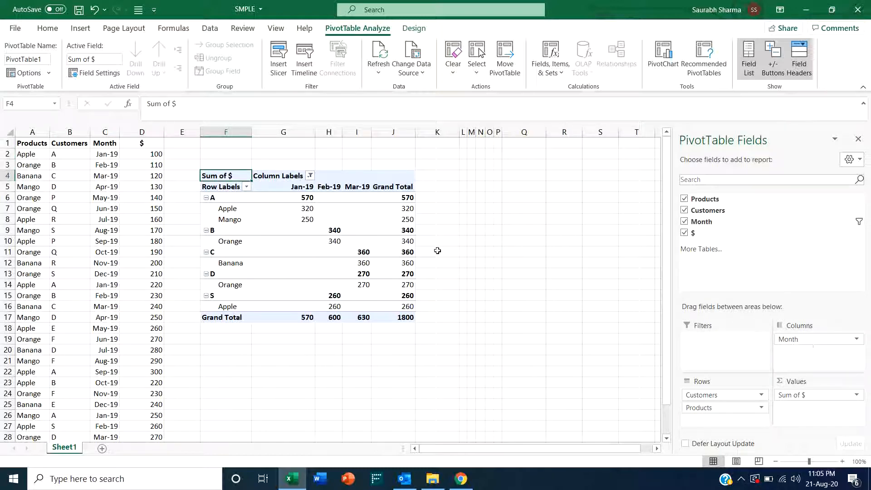
- Select all months in the Month column labels filter
{"action": "left_click", "coordinate": [310, 175]}
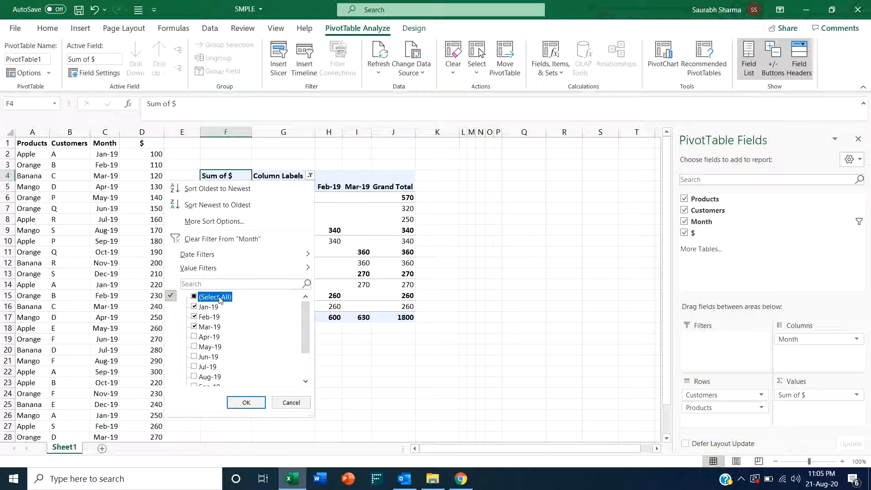
{"action": "left_click", "coordinate": [193, 297]}
{"action": "left_click", "coordinate": [245, 402]}
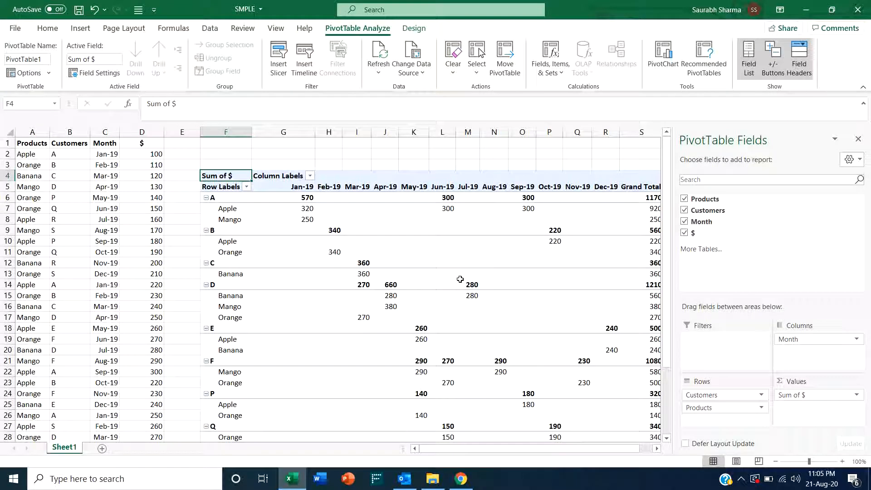
- Inspect the monthly values for each customer and product across the table
{"action": "left_click", "coordinate": [225, 199]}
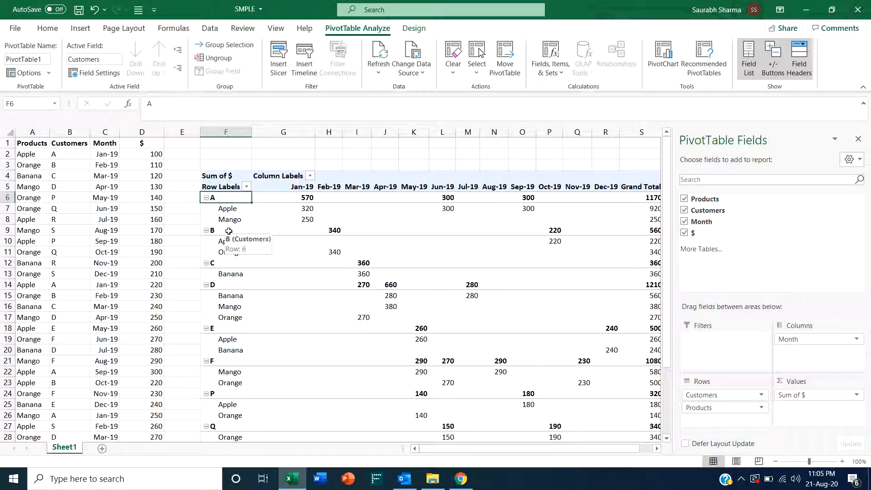
{"action": "key", "text": "Right"}
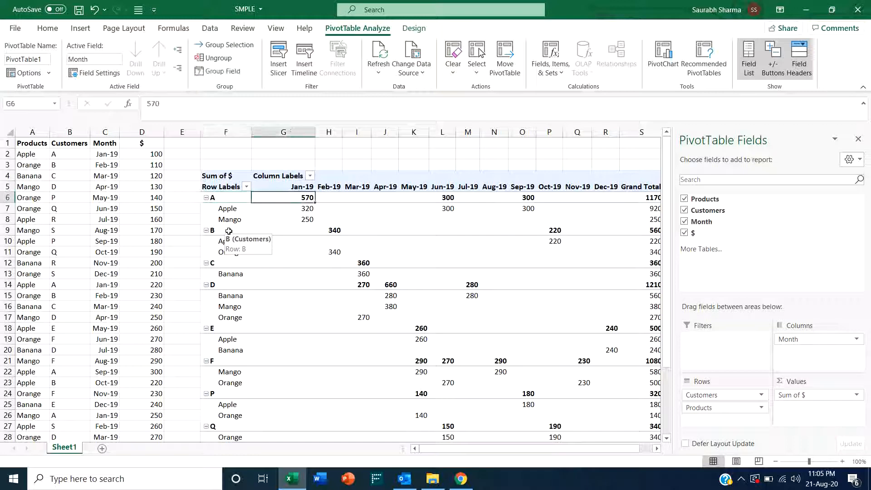
{"action": "key", "text": "Left"}
{"action": "key", "text": "Down"}
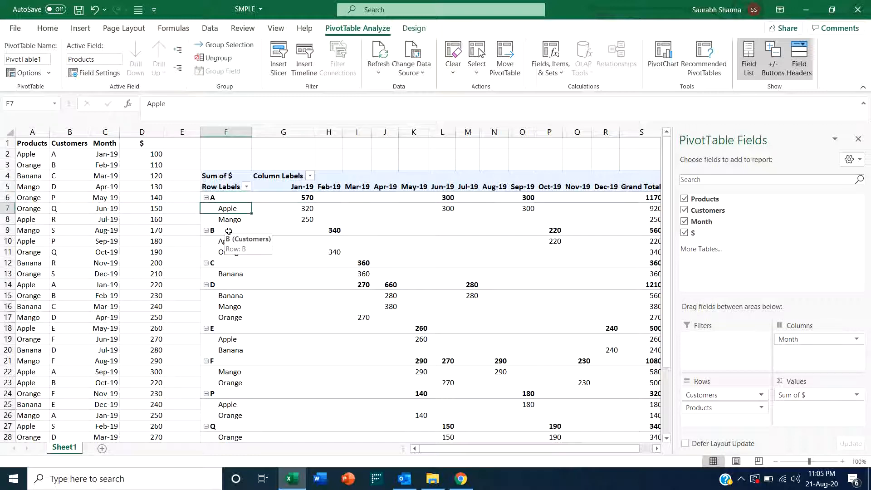
{"action": "key", "text": "Right"}
{"action": "key", "text": "Right"}
{"action": "key", "text": "Right"}
{"action": "key", "text": "Right"}
{"action": "key", "text": "Right"}
{"action": "key", "text": "Right"}
{"action": "key", "text": "Right"}
{"action": "key", "text": "Right"}
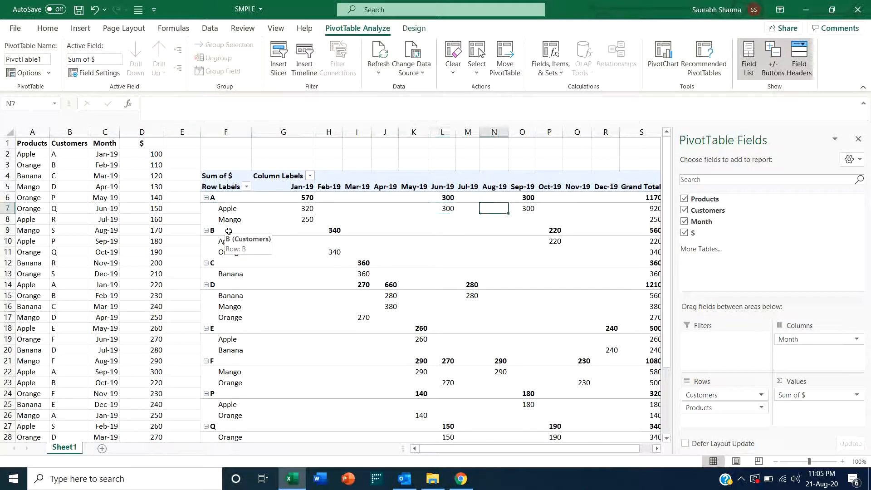
{"action": "key", "text": "Right"}
{"action": "key", "text": "Right"}
{"action": "key", "text": "Right"}
{"action": "key", "text": "Right"}
{"action": "key", "text": "Right"}
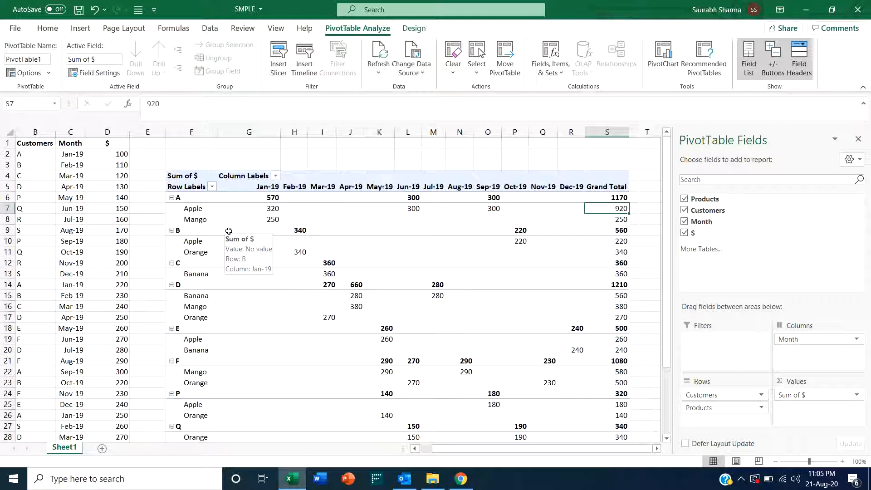
- Move through the customer and product row labels to review each customer's monthly and grand totals
{"action": "key", "text": "Left"}
{"action": "key", "text": "Left"}
{"action": "key", "text": "Left"}
{"action": "key", "text": "Left"}
{"action": "key", "text": "Left"}
{"action": "key", "text": "Left"}
{"action": "key", "text": "Left"}
{"action": "key", "text": "Left"}
{"action": "key", "text": "Left"}
{"action": "key", "text": "Left"}
{"action": "key", "text": "Left"}
{"action": "key", "text": "Left"}
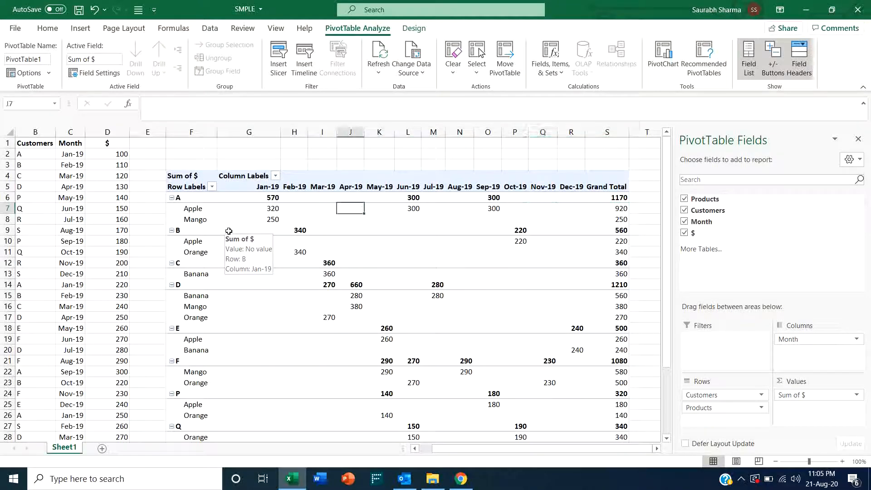
{"action": "key", "text": "Left"}
{"action": "key", "text": "Left"}
{"action": "key", "text": "Right"}
{"action": "key", "text": "Up"}
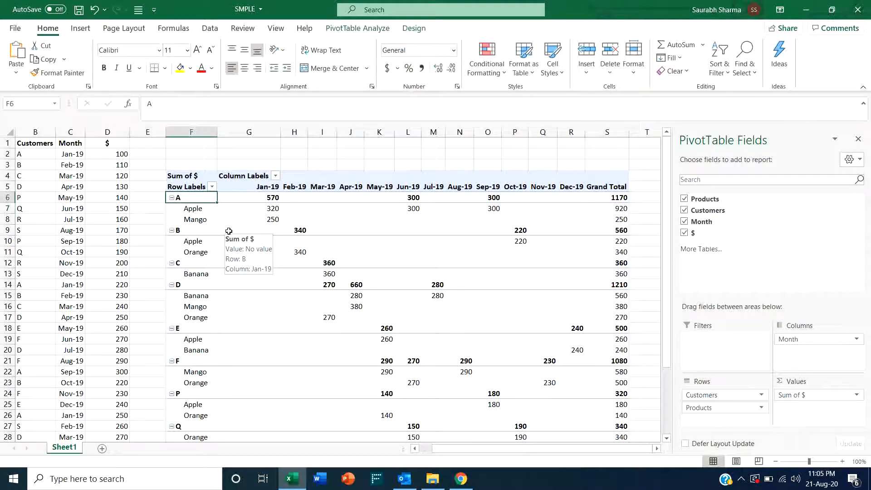
{"action": "key", "text": "Down"}
{"action": "key", "text": "Down"}
{"action": "key", "text": "Down"}
{"action": "key", "text": "Down"}
{"action": "key", "text": "Down"}
{"action": "key", "text": "Down"}
{"action": "key", "text": "Down"}
{"action": "key", "text": "Down"}
{"action": "key", "text": "Down"}
{"action": "key", "text": "Down"}
{"action": "key", "text": "Down"}
{"action": "key", "text": "Down"}
{"action": "key", "text": "Down"}
{"action": "key", "text": "Down"}
{"action": "key", "text": "Down"}
{"action": "key", "text": "Down"}
{"action": "key", "text": "Down"}
{"action": "key", "text": "Down"}
{"action": "key", "text": "Down"}
{"action": "key", "text": "Down"}
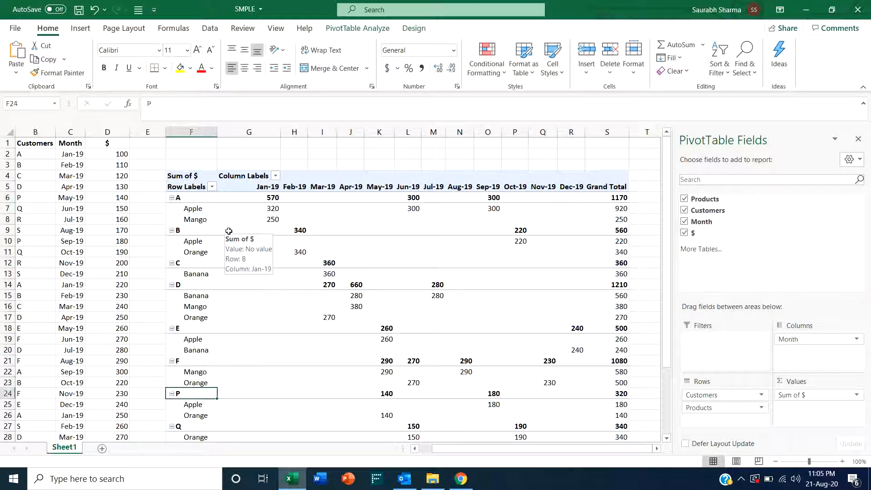
{"action": "key", "text": "Down"}
{"action": "key", "text": "Down"}
{"action": "key", "text": "Down"}
{"action": "key", "text": "Down"}
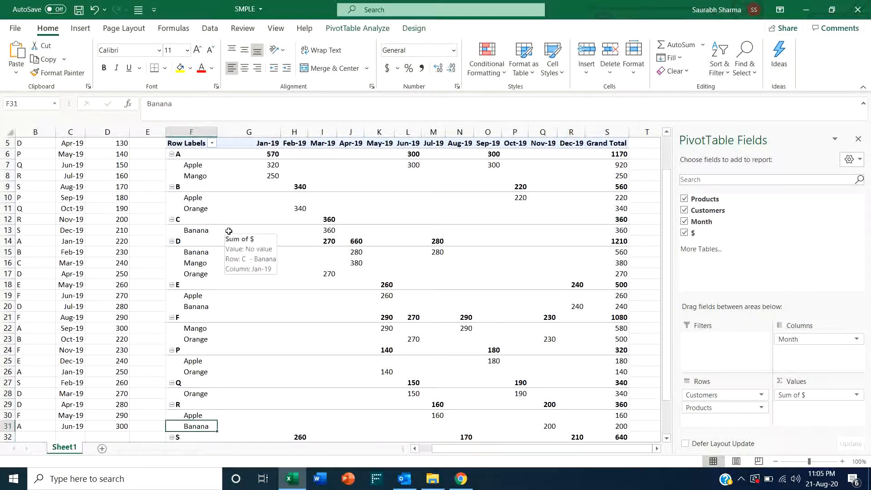
{"action": "key", "text": "Up"}
{"action": "key", "text": "Up"}
{"action": "key", "text": "Up"}
{"action": "key", "text": "Up"}
{"action": "key", "text": "Up"}
{"action": "key", "text": "Up"}
{"action": "key", "text": "Up"}
{"action": "key", "text": "Up"}
{"action": "key", "text": "Up"}
{"action": "key", "text": "Up"}
{"action": "key", "text": "Up"}
{"action": "key", "text": "Up"}
{"action": "key", "text": "Up"}
{"action": "key", "text": "Up"}
{"action": "key", "text": "Up"}
{"action": "key", "text": "Up"}
{"action": "key", "text": "Up"}
{"action": "key", "text": "Up"}
{"action": "key", "text": "Up"}
{"action": "key", "text": "Up"}
{"action": "key", "text": "Up"}
{"action": "key", "text": "Up"}
{"action": "key", "text": "Up"}
{"action": "key", "text": "Up"}
{"action": "key", "text": "Up"}
{"action": "key", "text": "Up"}
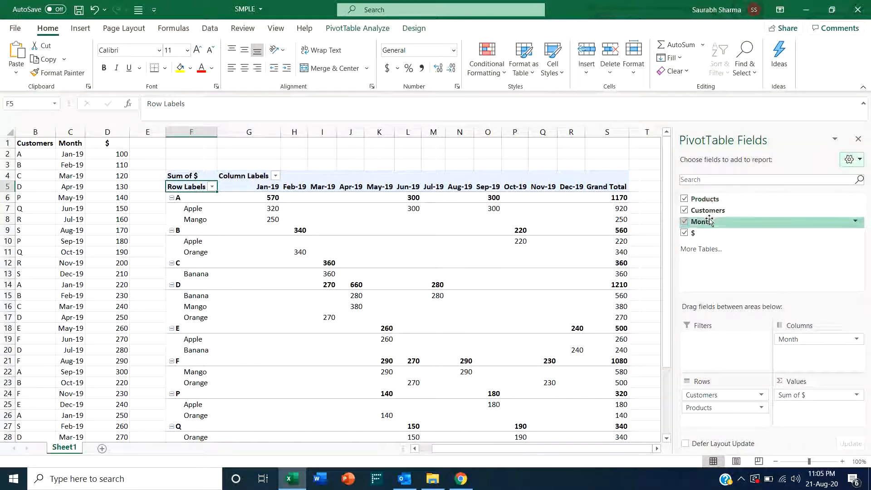
- Examine the Row Labels header and the month column headers such as Jan-19 and Feb-19
{"action": "left_click", "coordinate": [257, 186]}
{"action": "left_click", "coordinate": [307, 189]}
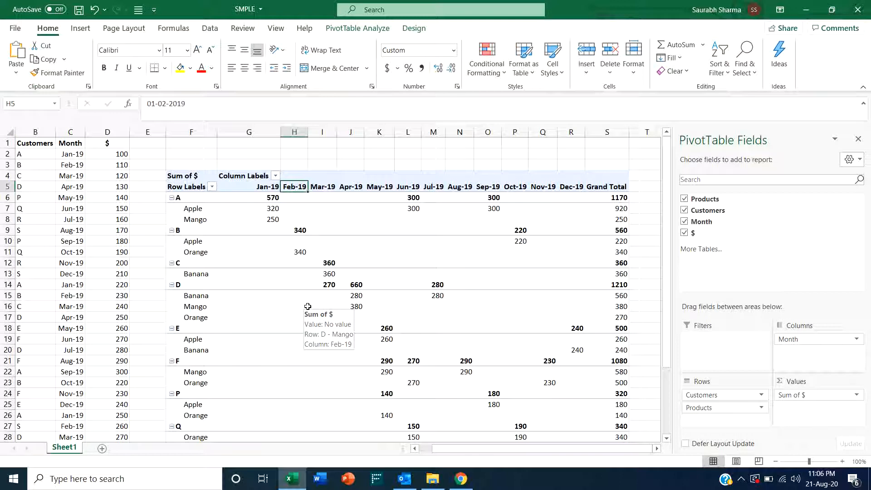
{"action": "key", "text": "Left"}
{"action": "key", "text": "Left"}
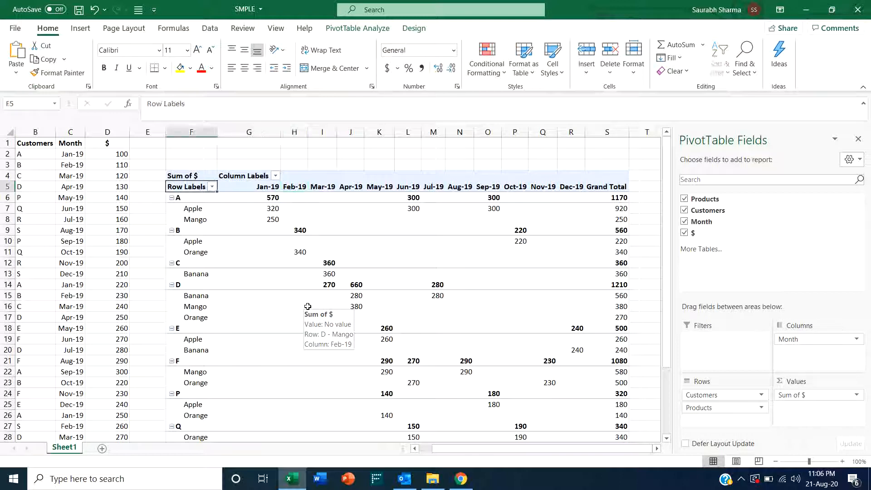
{"action": "key", "text": "Right"}
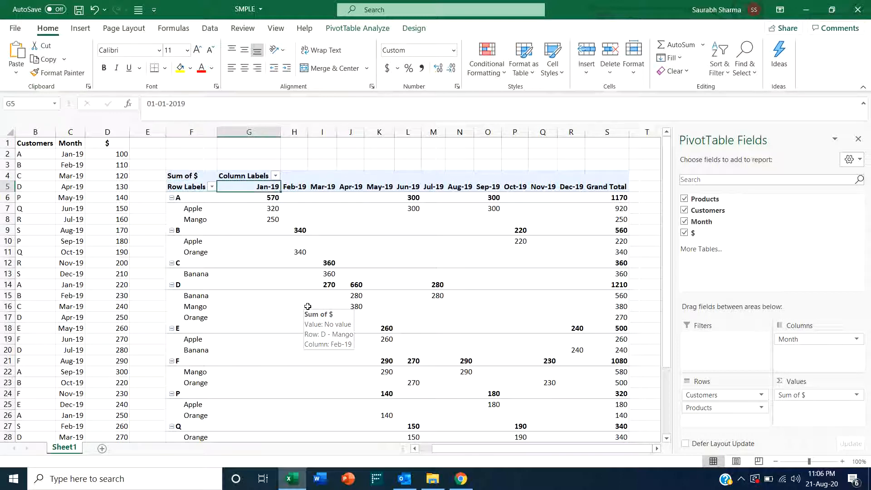
{"action": "key", "text": "Left"}
{"action": "key", "text": "Right"}
{"action": "key", "text": "Left"}
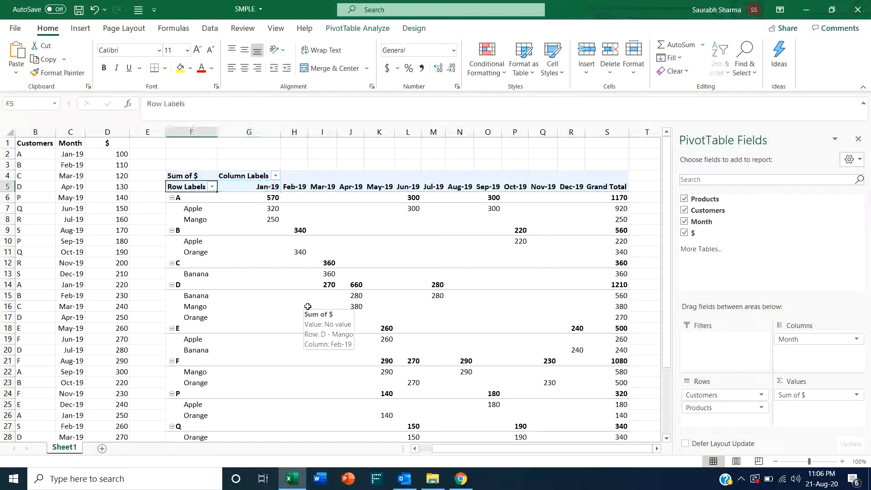
{"action": "key", "text": "Right"}
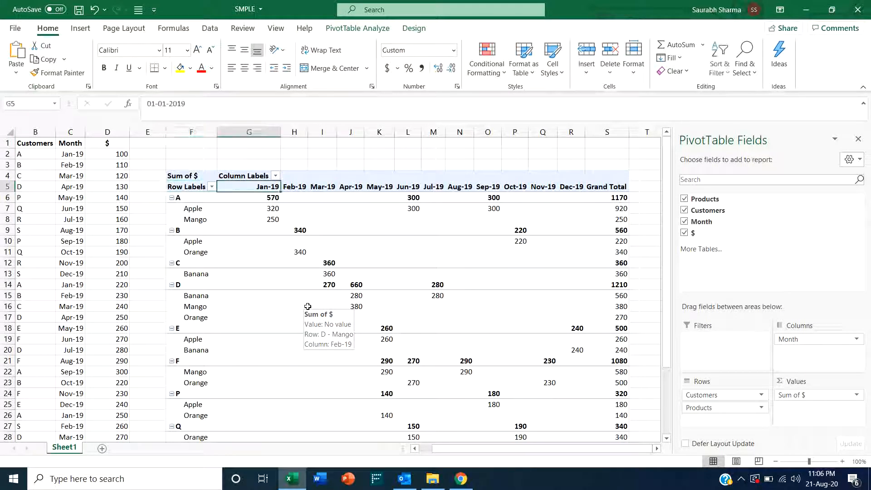